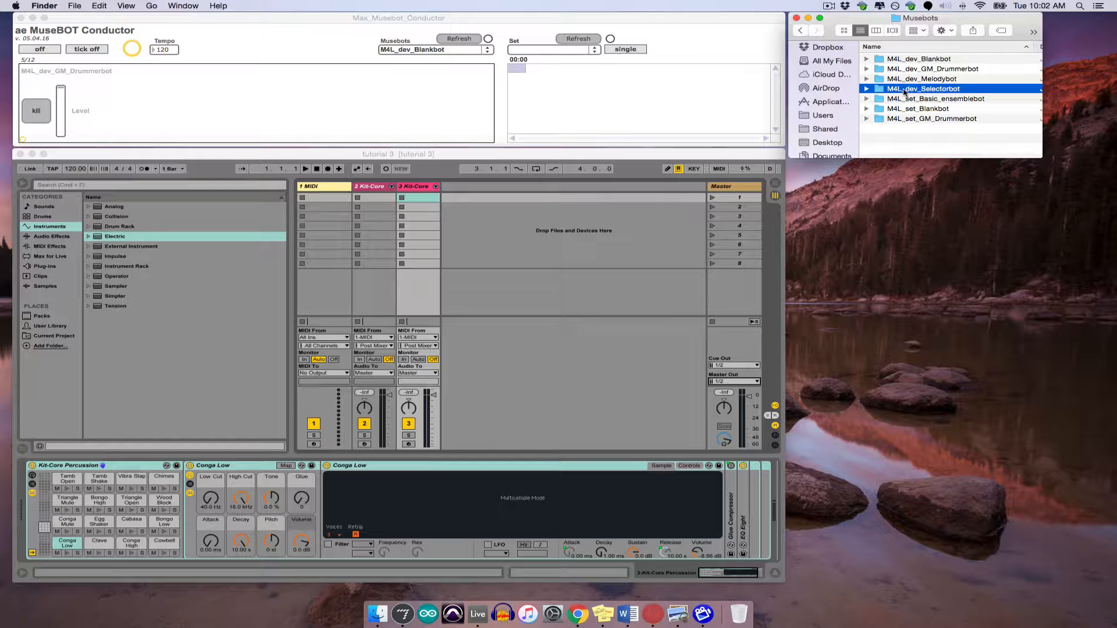
- Load M4L_dev_Selectorbot.amxd from the M4L_dev_Selectorbot folder onto a new MIDI track after the Kit-Core tracks
{"action": "double_click", "coordinate": [904, 91]}
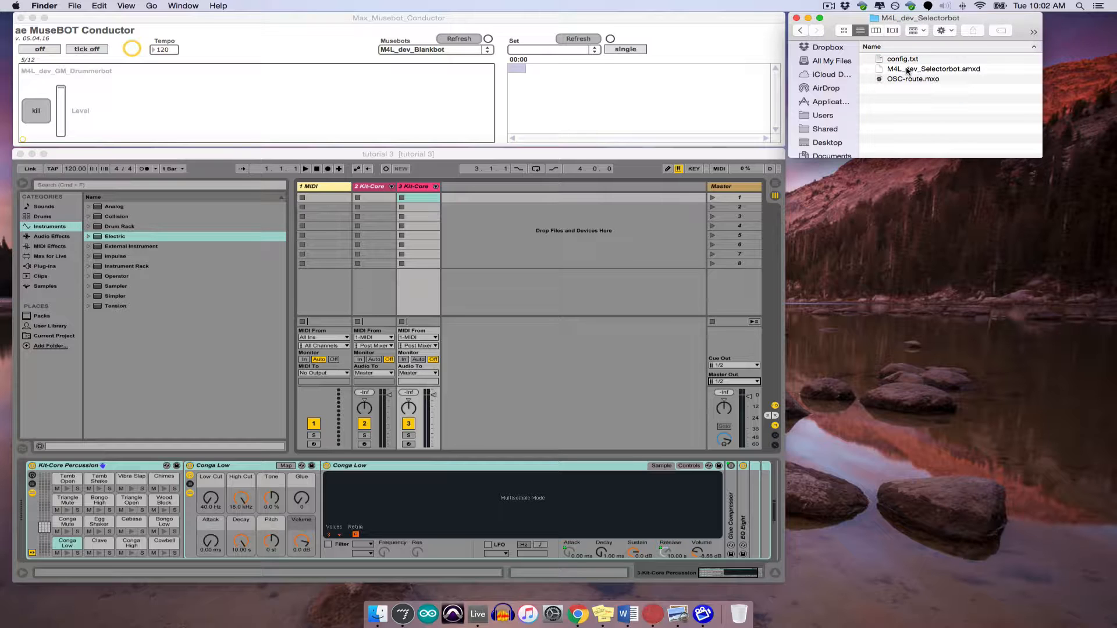
{"action": "left_click_drag", "start_coordinate": [907, 71], "coordinate": [494, 217]}
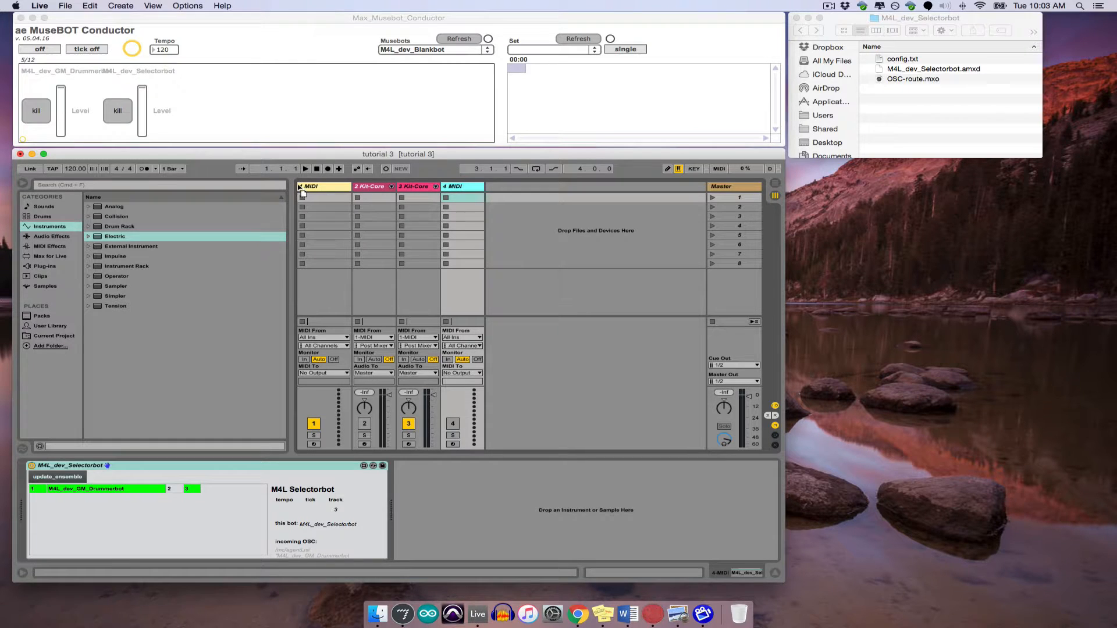
- Move the Selectorbot track ahead of all other tracks and back to the end, updating the ensemble after each move
{"action": "left_click_drag", "start_coordinate": [298, 185], "coordinate": [298, 185]}
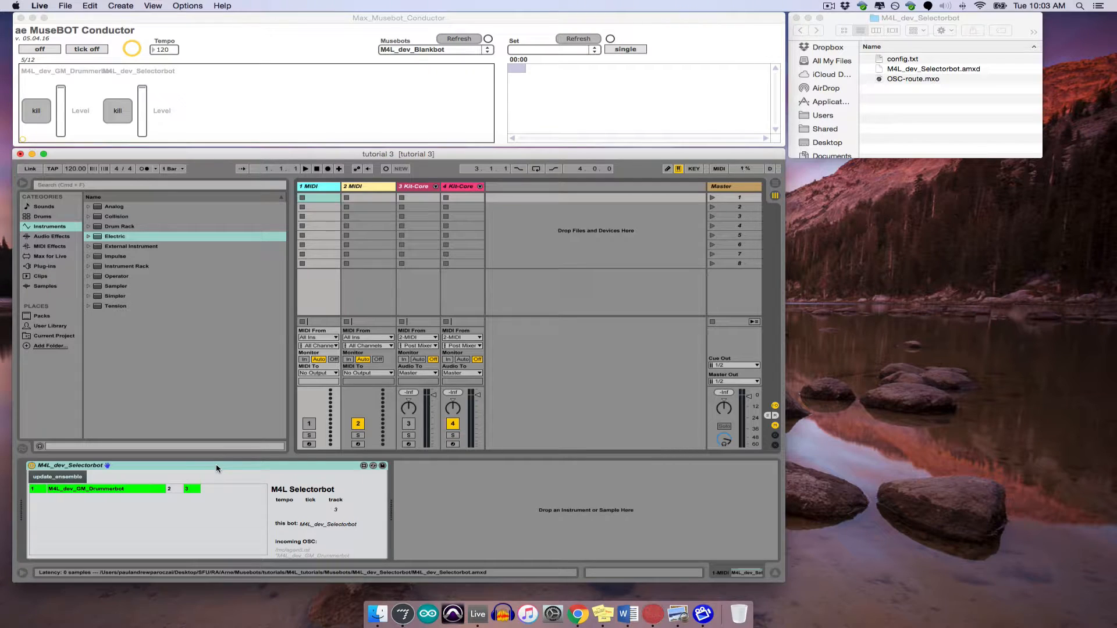
{"action": "left_click", "coordinate": [72, 478]}
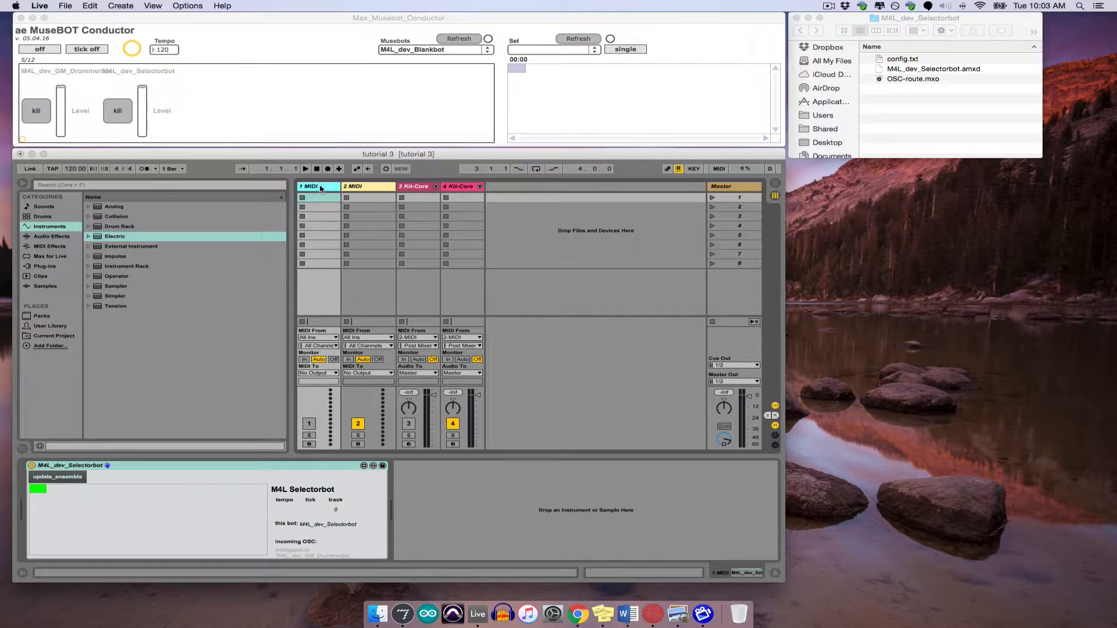
{"action": "left_click_drag", "start_coordinate": [322, 186], "coordinate": [528, 189]}
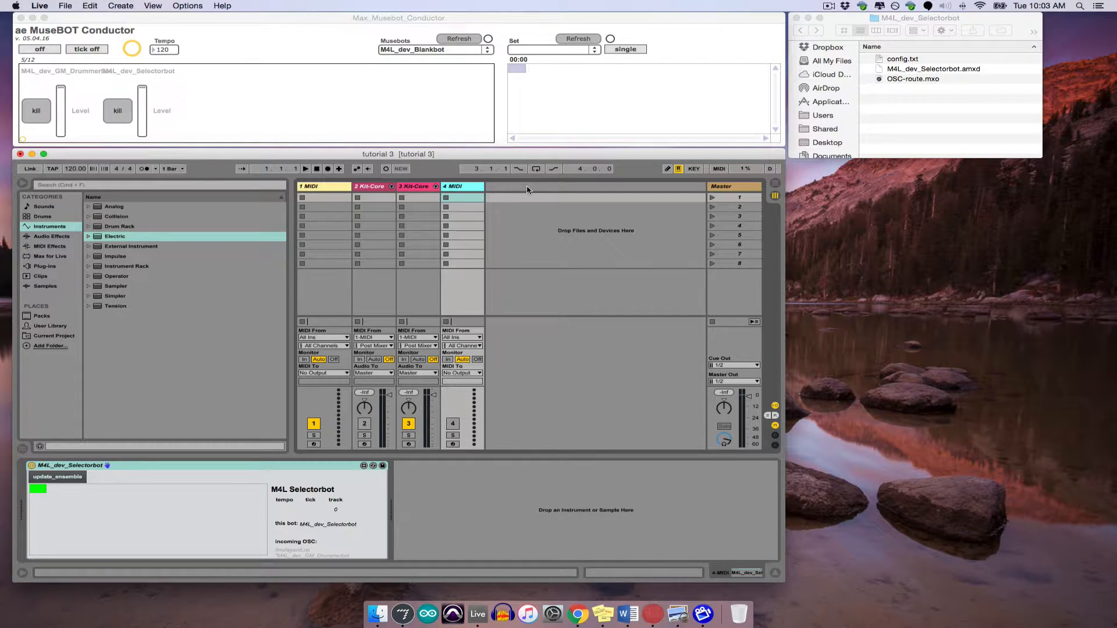
{"action": "left_click", "coordinate": [56, 478]}
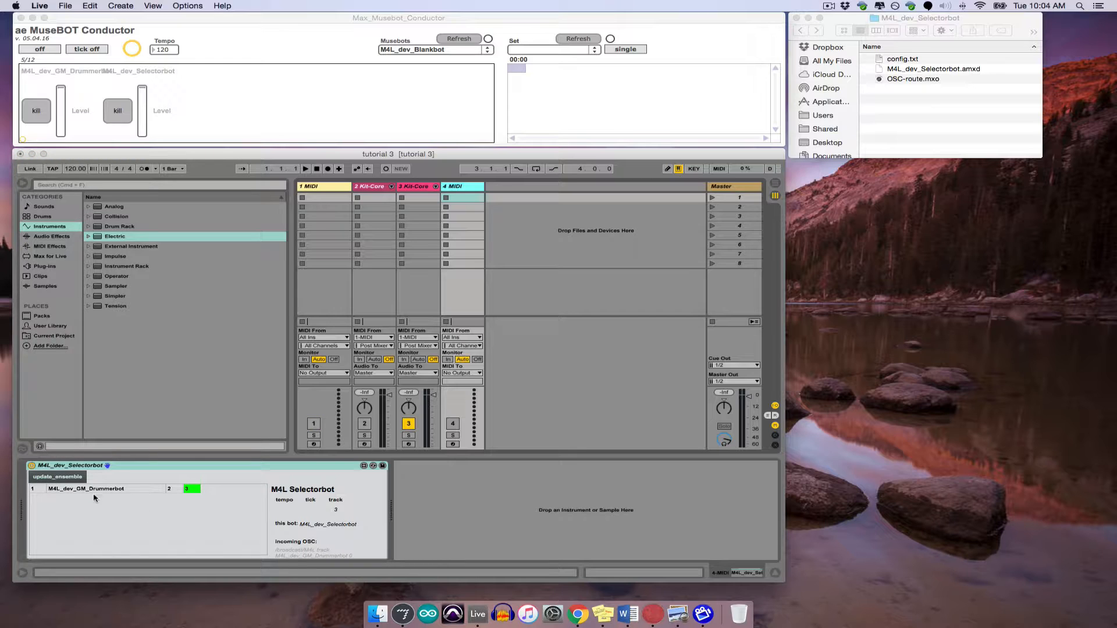
{"action": "left_click", "coordinate": [77, 477]}
- Move the Drummerbot track between the two Kit-Core tracks and update the ensemble in the Selectorbot
{"action": "left_click", "coordinate": [323, 188]}
{"action": "left_click_drag", "start_coordinate": [386, 186], "coordinate": [401, 187]}
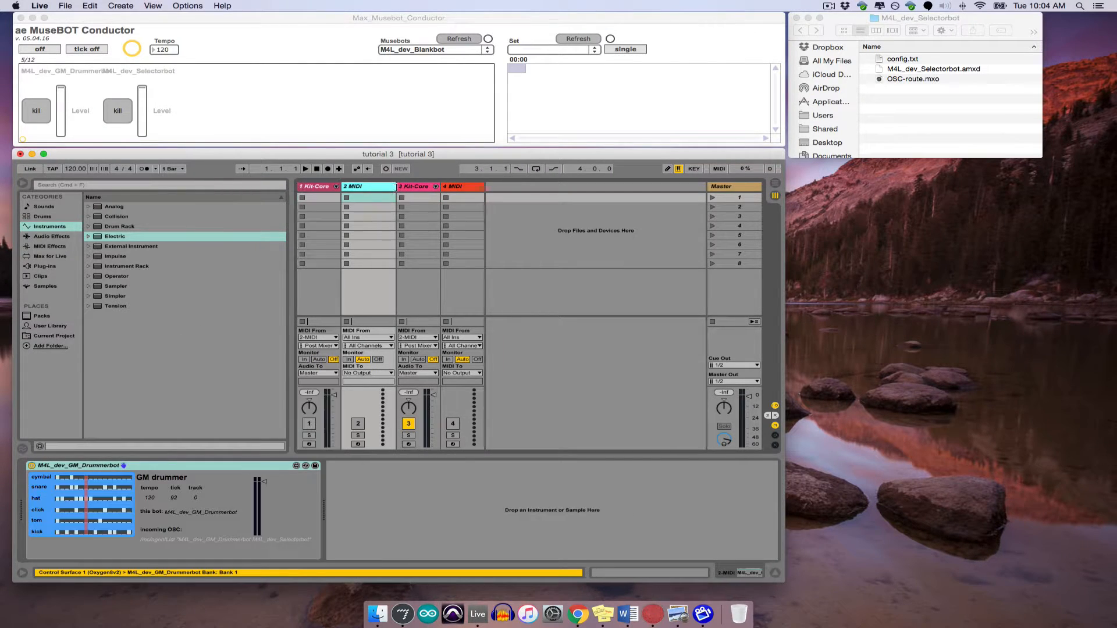
{"action": "left_click", "coordinate": [463, 187]}
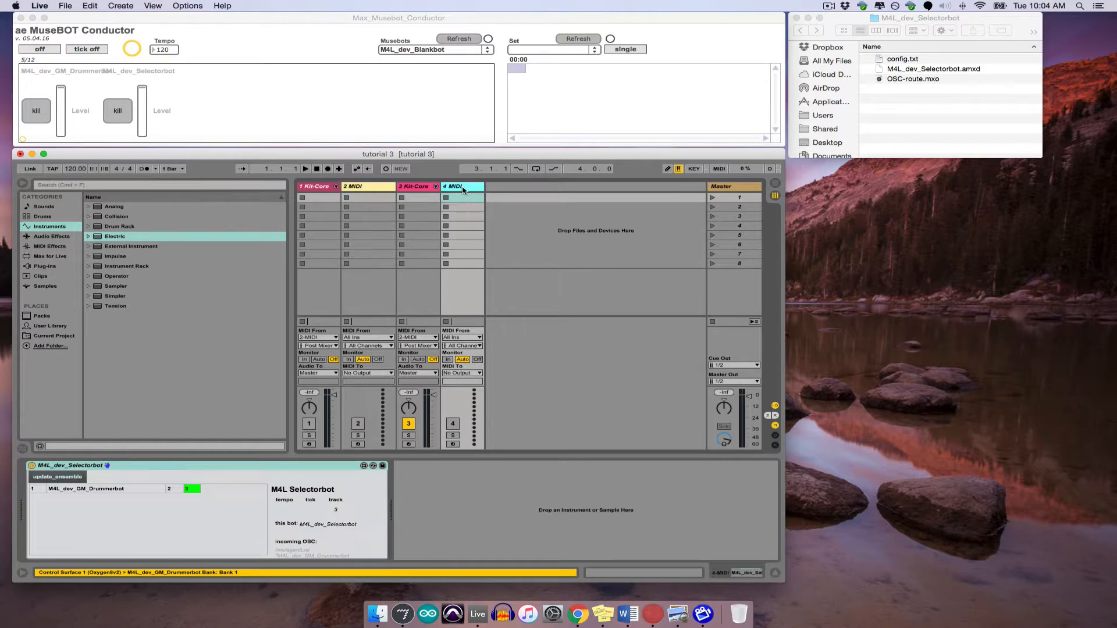
{"action": "left_click", "coordinate": [72, 477]}
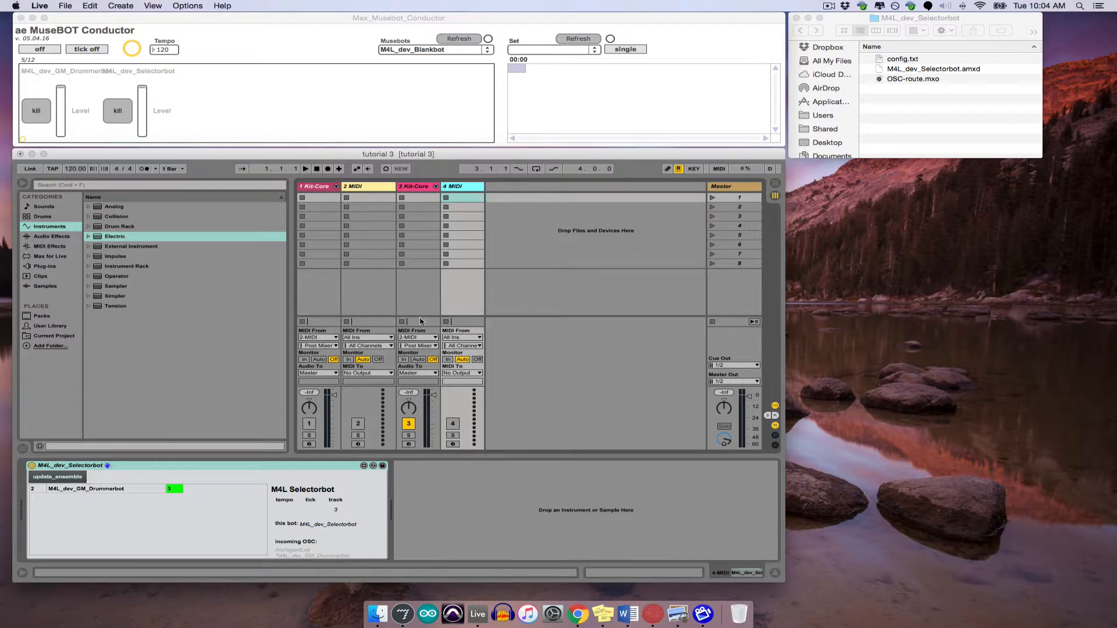
- Return the Drummerbot track to the first position and update the Selectorbot's ensemble again
{"action": "left_click", "coordinate": [356, 187]}
{"action": "left_click_drag", "start_coordinate": [303, 191], "coordinate": [296, 186]}
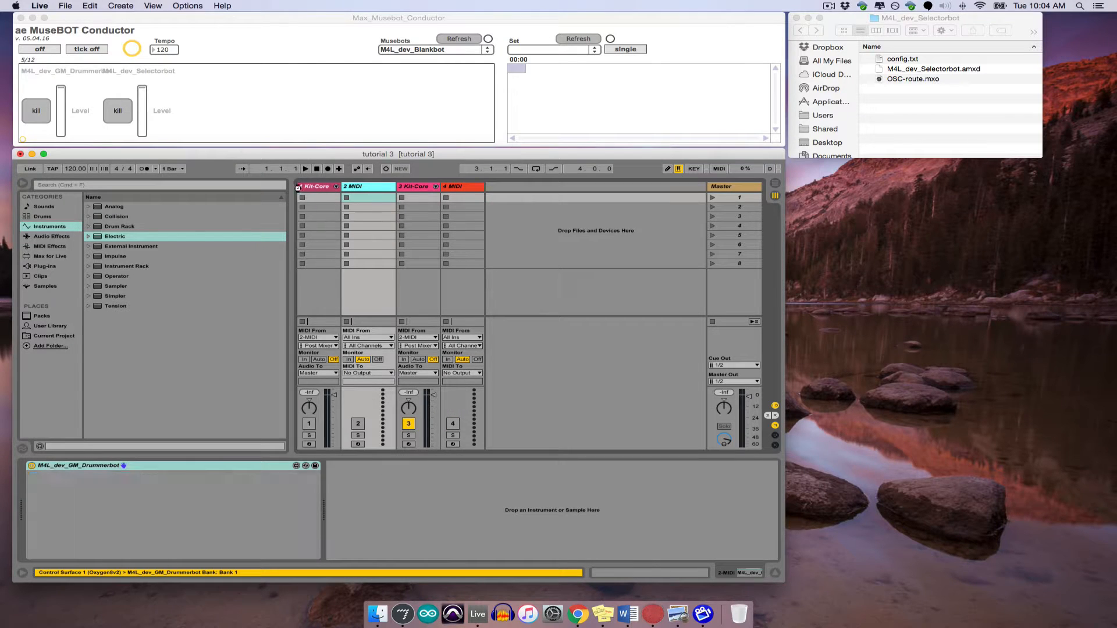
{"action": "left_click", "coordinate": [458, 187]}
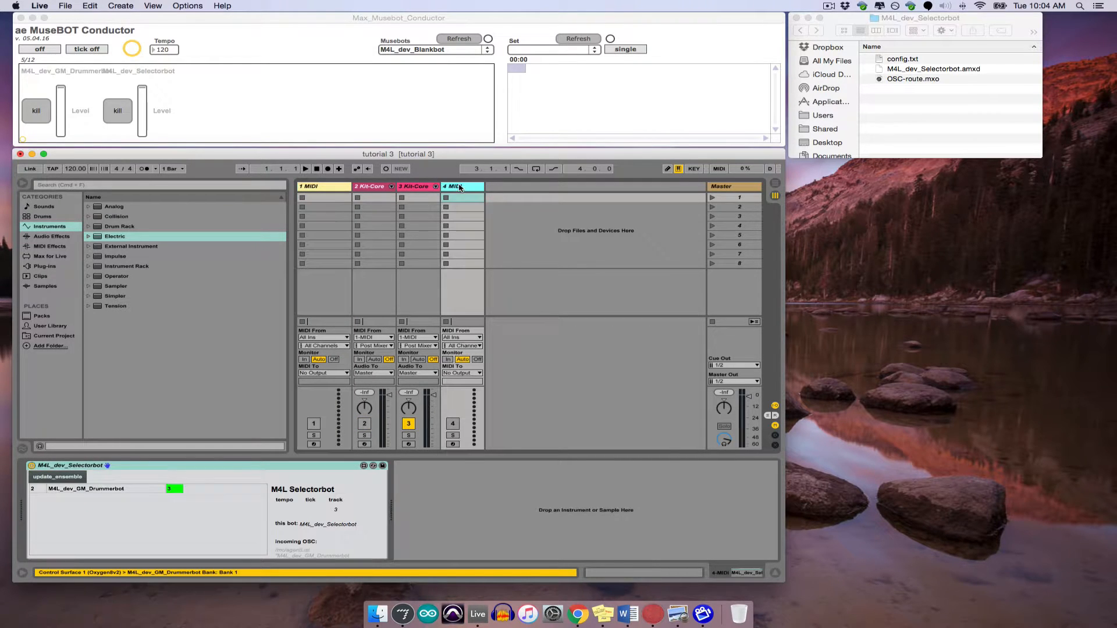
{"action": "left_click", "coordinate": [64, 477]}
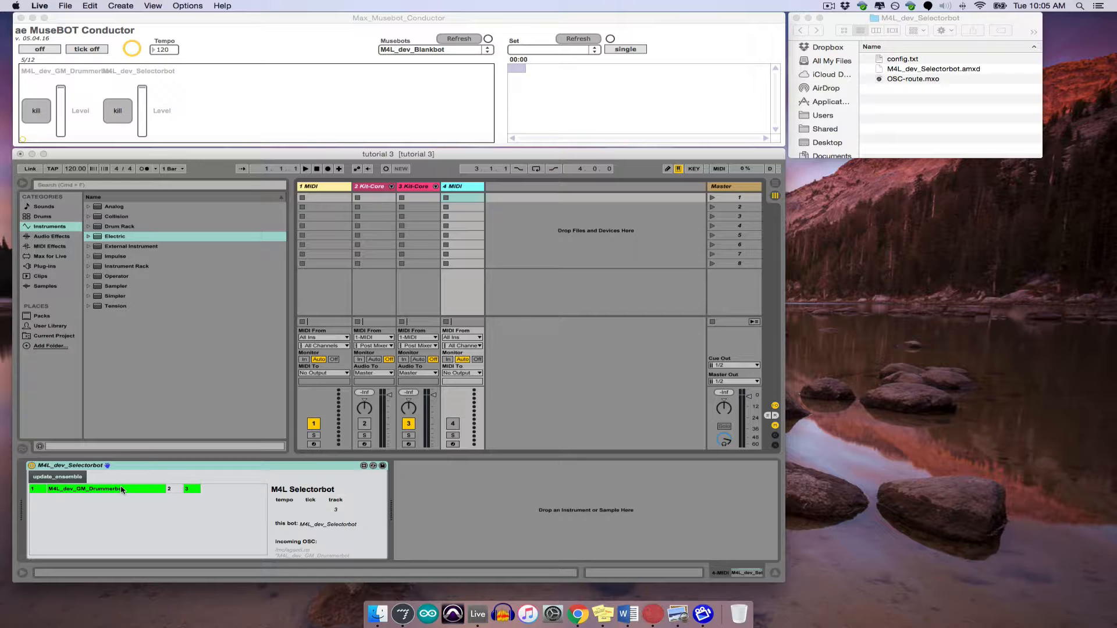
- Set monitoring to In on both Kit-Core tracks and try toggling the Drummerbot and its tracks 2 and 3 in the Selectorbot
{"action": "left_click", "coordinate": [359, 359]}
{"action": "left_click", "coordinate": [403, 359]}
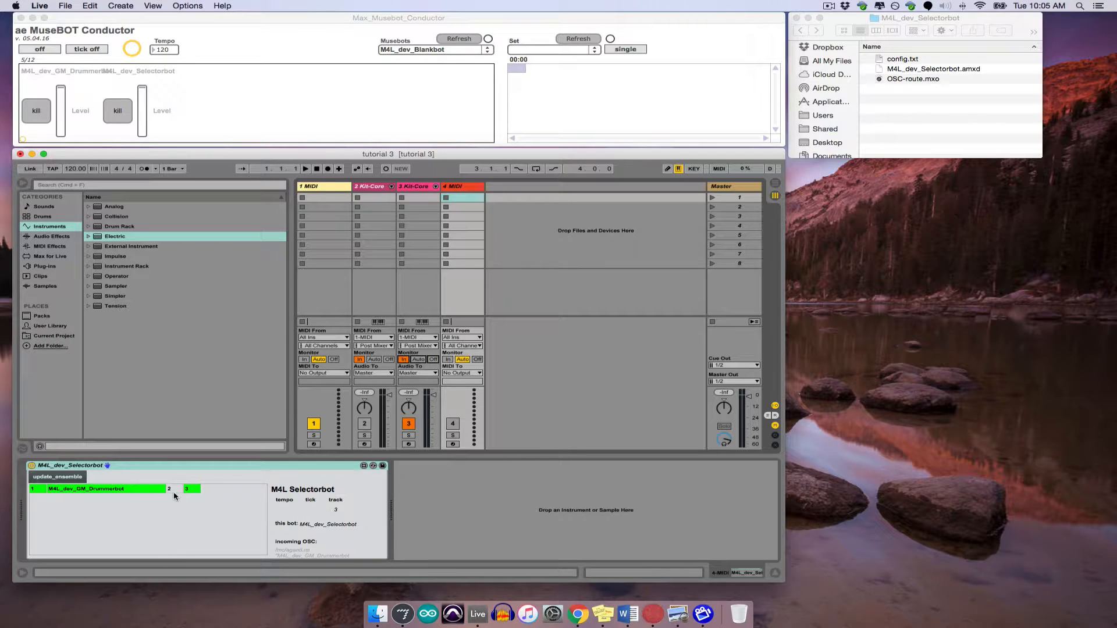
{"action": "left_click", "coordinate": [120, 493]}
{"action": "left_click", "coordinate": [176, 490]}
{"action": "left_click", "coordinate": [187, 491]}
{"action": "left_click", "coordinate": [177, 492]}
{"action": "left_click", "coordinate": [189, 491]}
- Turn the conductor on and switch the playing Drummerbot between tracks 2 and 3 in the Selectorbot, leaving only track 2 active
{"action": "left_click", "coordinate": [48, 48]}
{"action": "left_click", "coordinate": [47, 48]}
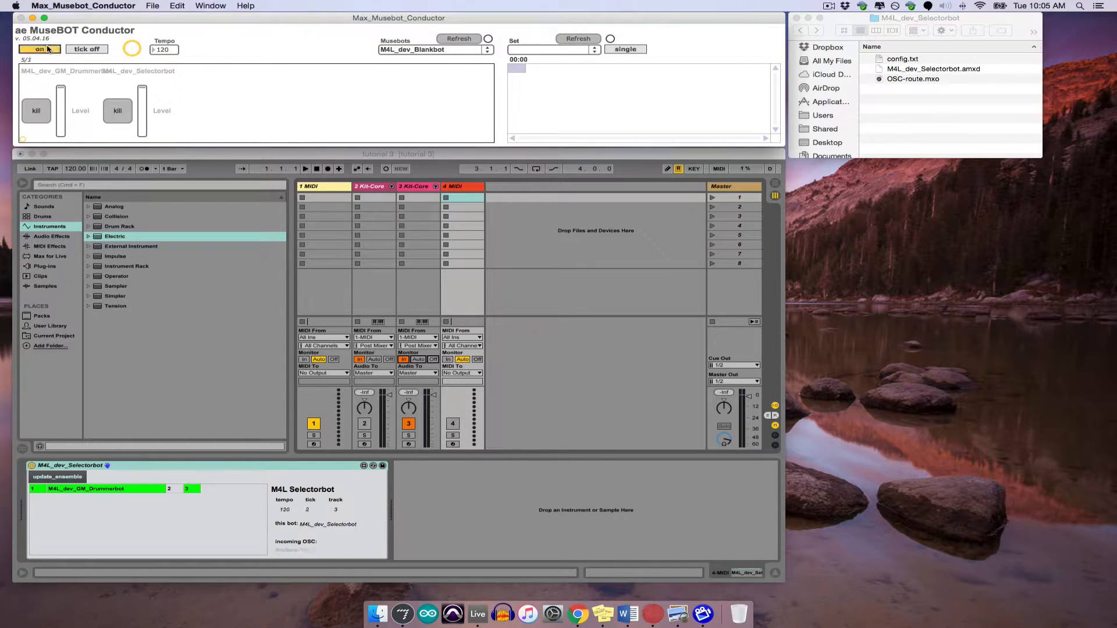
{"action": "left_click", "coordinate": [129, 490]}
{"action": "left_click", "coordinate": [176, 490]}
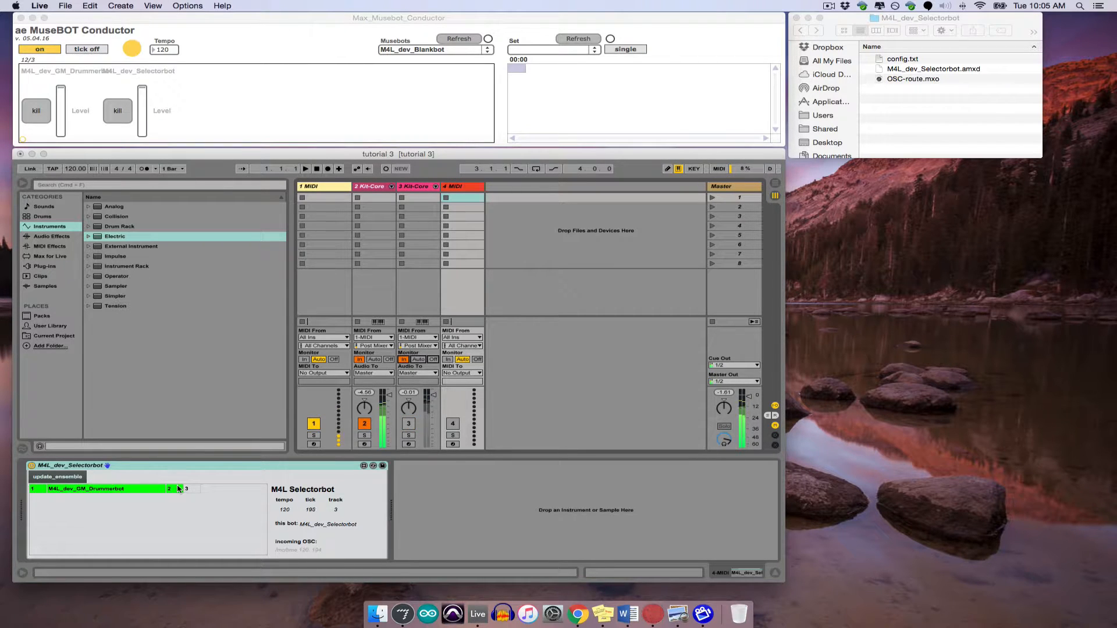
{"action": "left_click", "coordinate": [197, 489]}
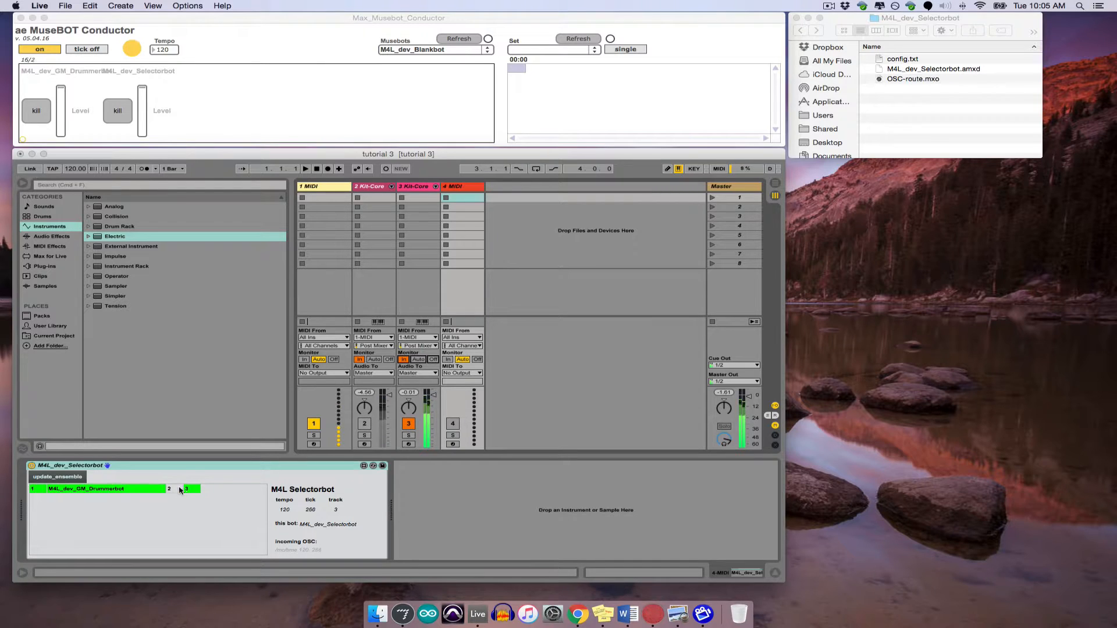
{"action": "left_click", "coordinate": [185, 490]}
{"action": "left_click", "coordinate": [191, 490]}
{"action": "left_click", "coordinate": [174, 489]}
{"action": "left_click", "coordinate": [146, 491]}
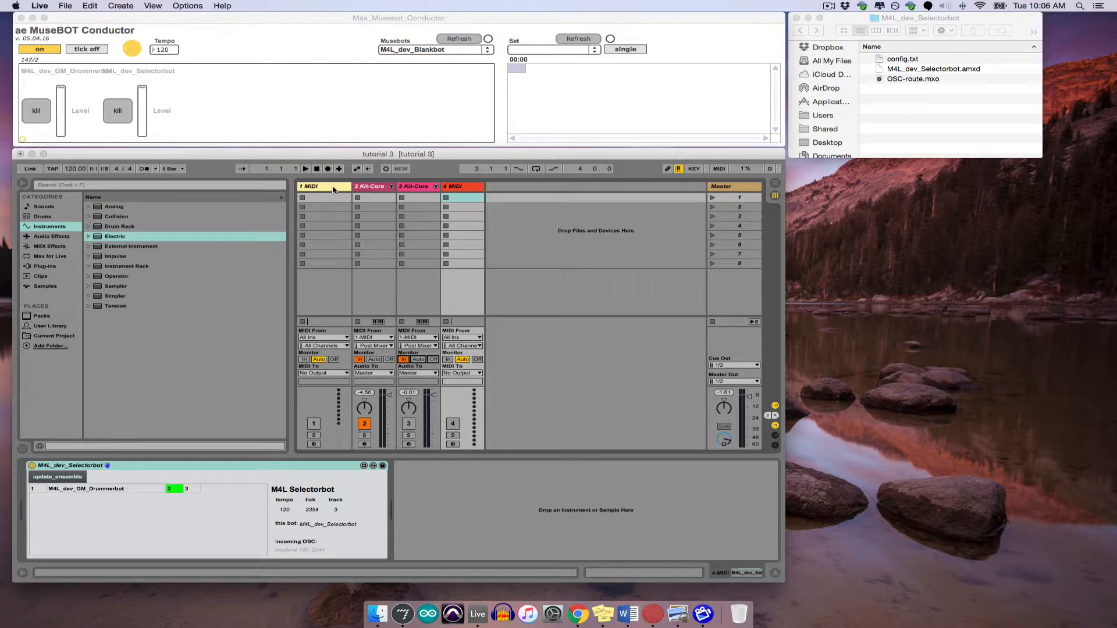
- Rename the Drummerbot's MIDI track as drummer and choose it as the MIDI input of the first Kit-Core track
{"action": "right_click", "coordinate": [334, 190]}
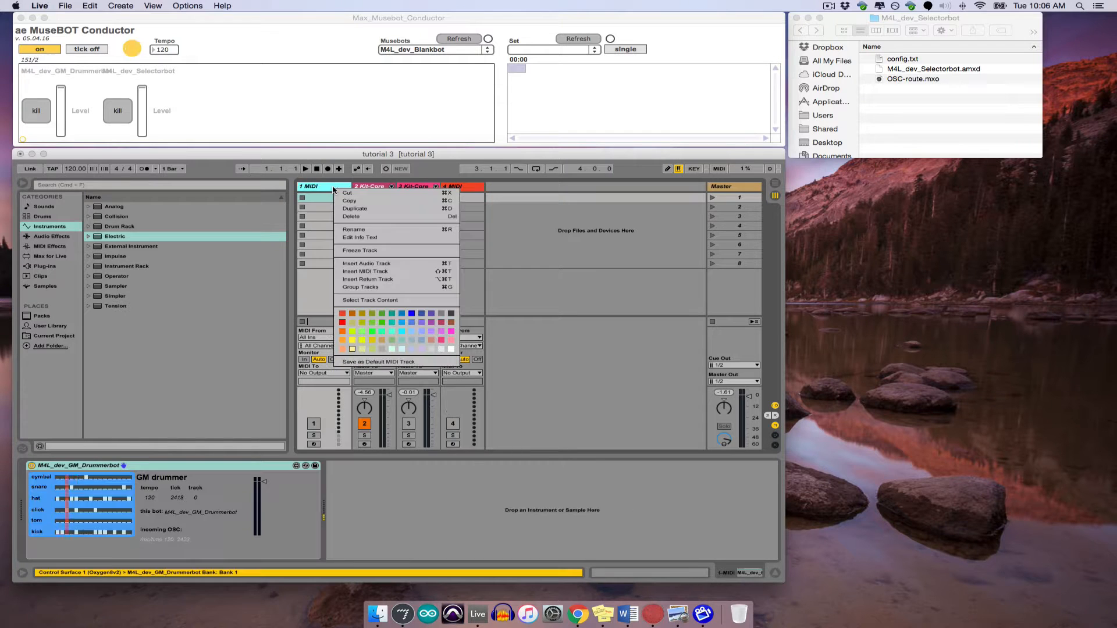
{"action": "left_click", "coordinate": [355, 232]}
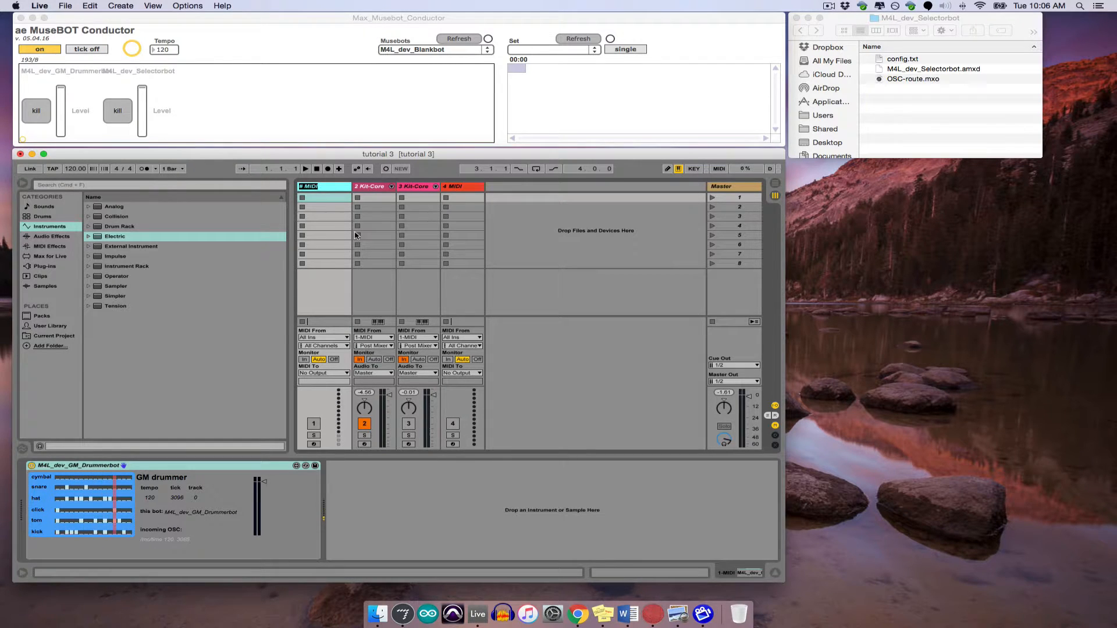
{"action": "type", "text": "drummer"}
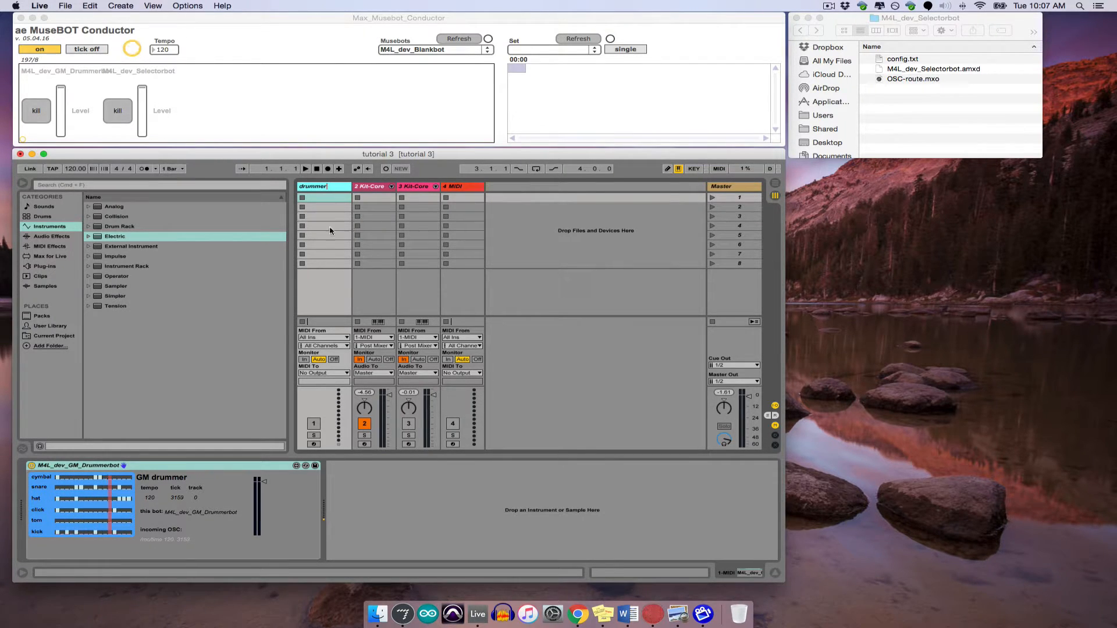
{"action": "left_click", "coordinate": [326, 201]}
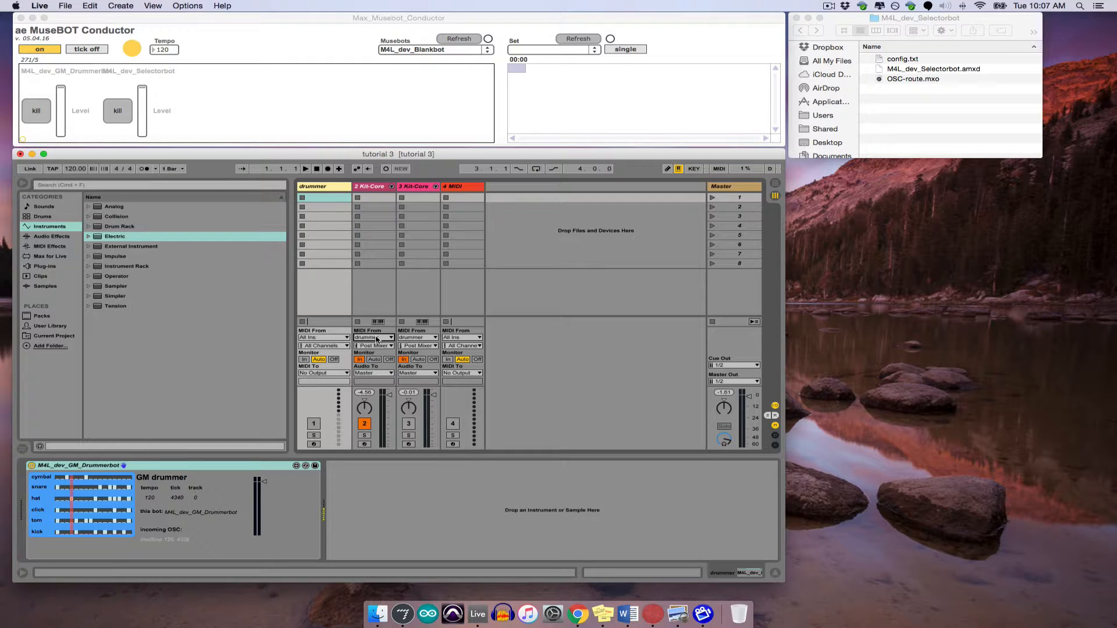
{"action": "left_click", "coordinate": [377, 338]}
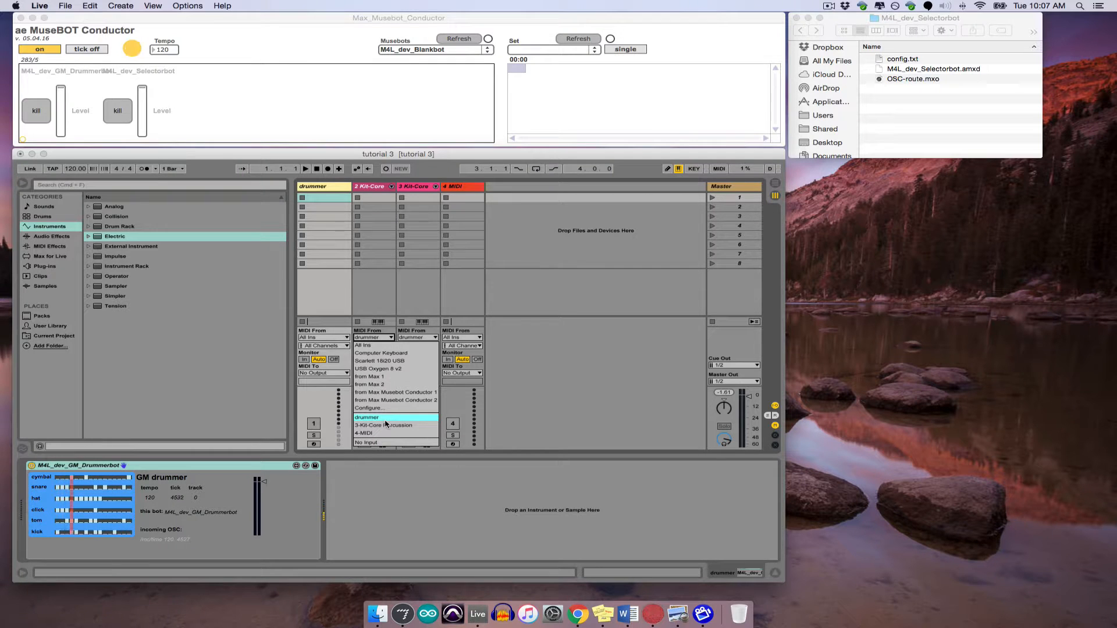
{"action": "left_click", "coordinate": [400, 418]}
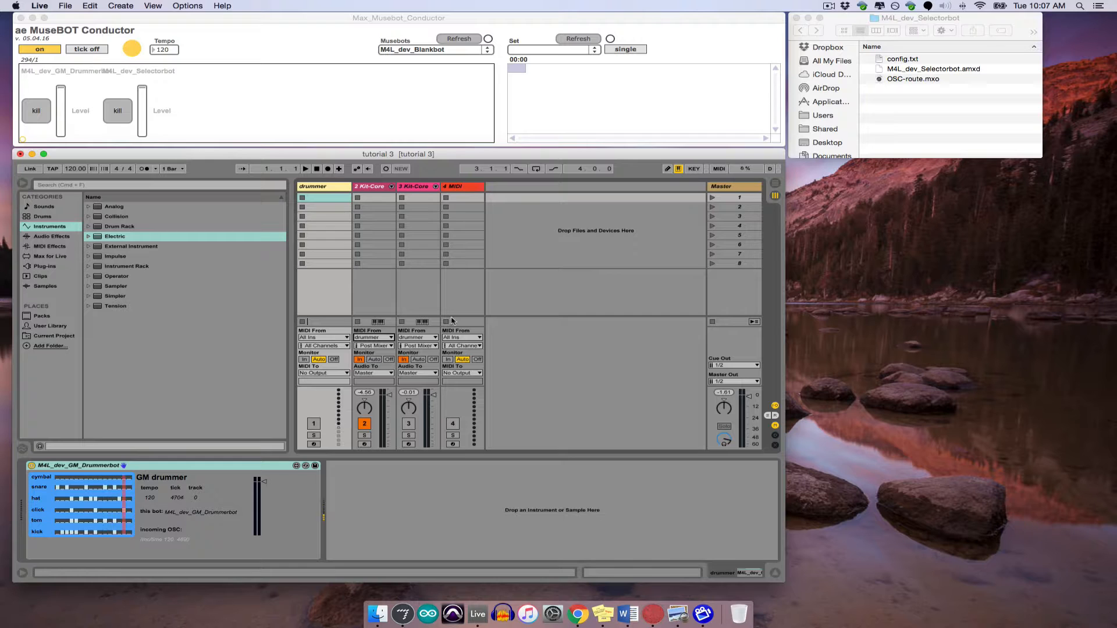
- Group the drummer track with both Kit-Core tracks and name the group DRUMS
{"action": "left_click", "coordinate": [378, 187]}
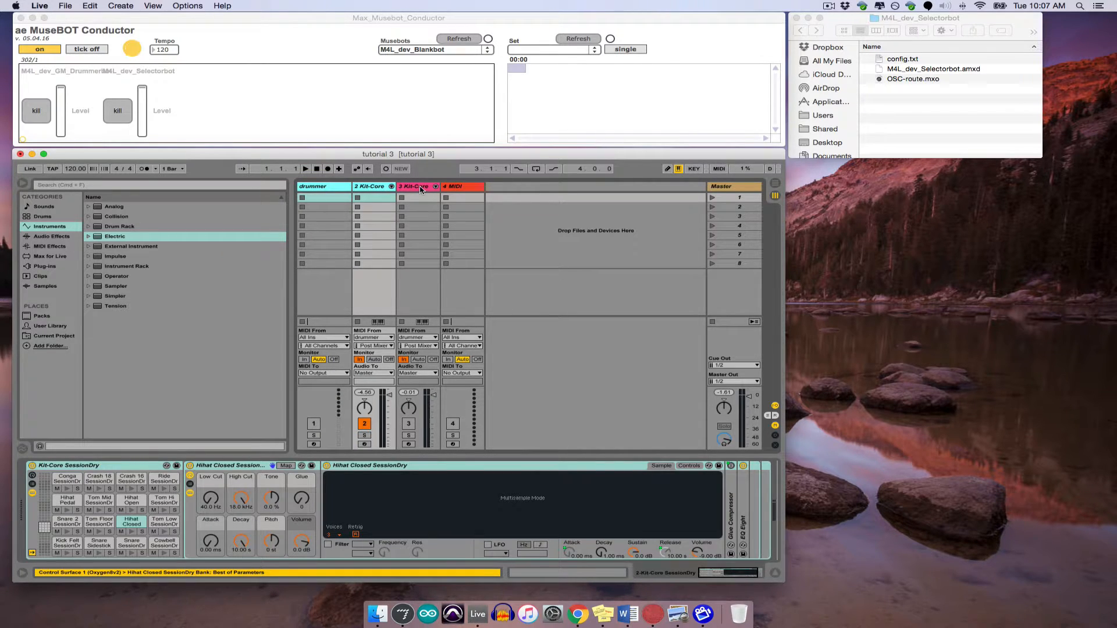
{"action": "left_click", "coordinate": [422, 187]}
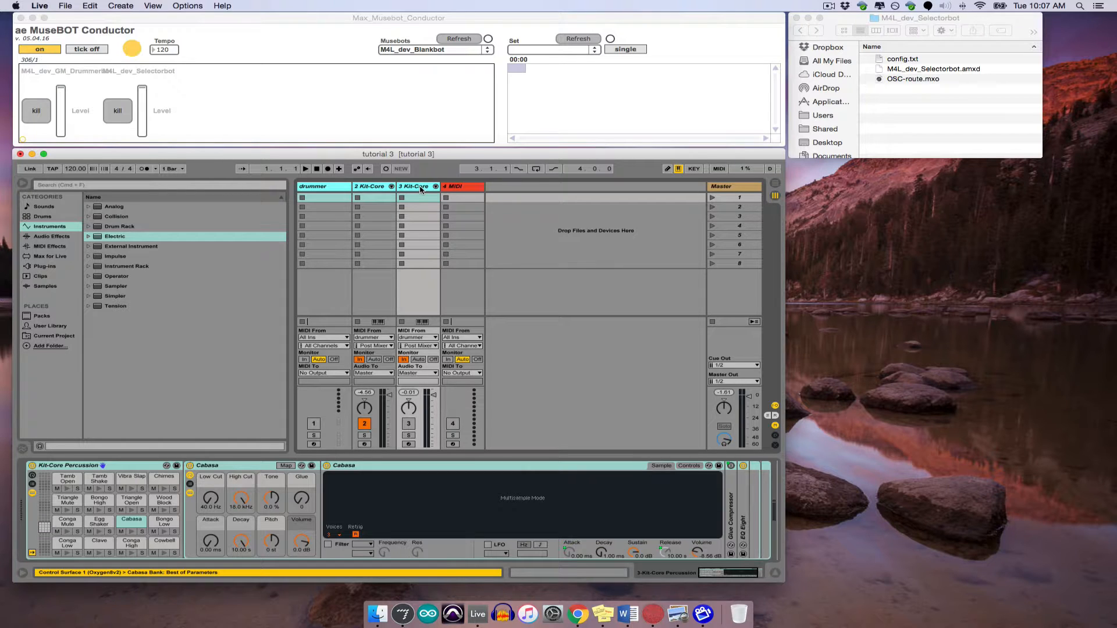
{"action": "right_click", "coordinate": [422, 189]}
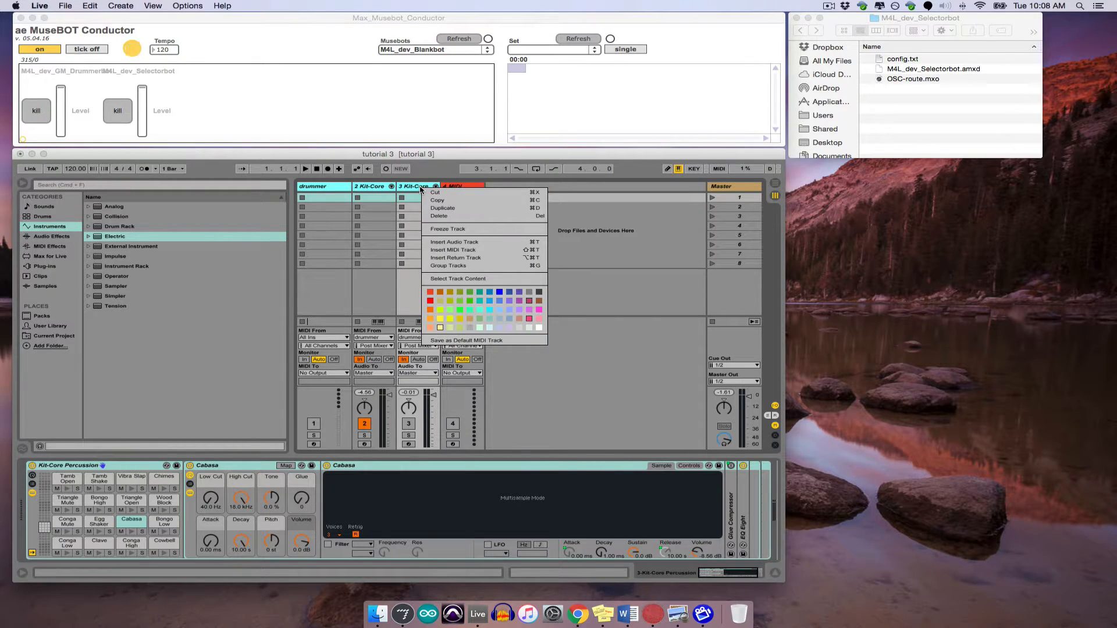
{"action": "left_click", "coordinate": [443, 266]}
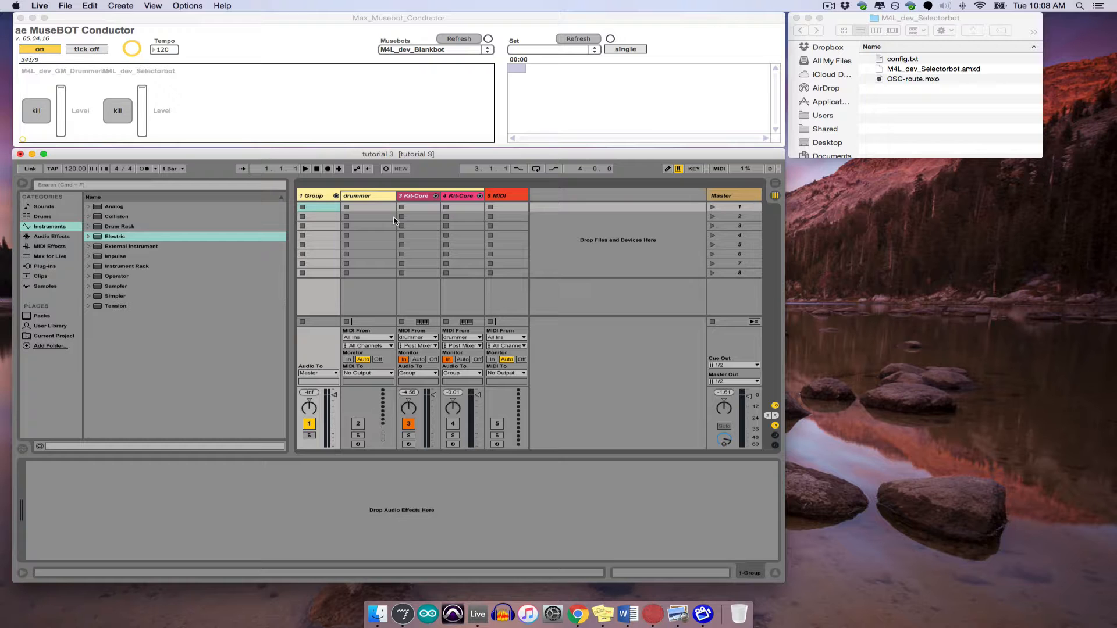
{"action": "left_click", "coordinate": [318, 197]}
{"action": "right_click", "coordinate": [318, 198]}
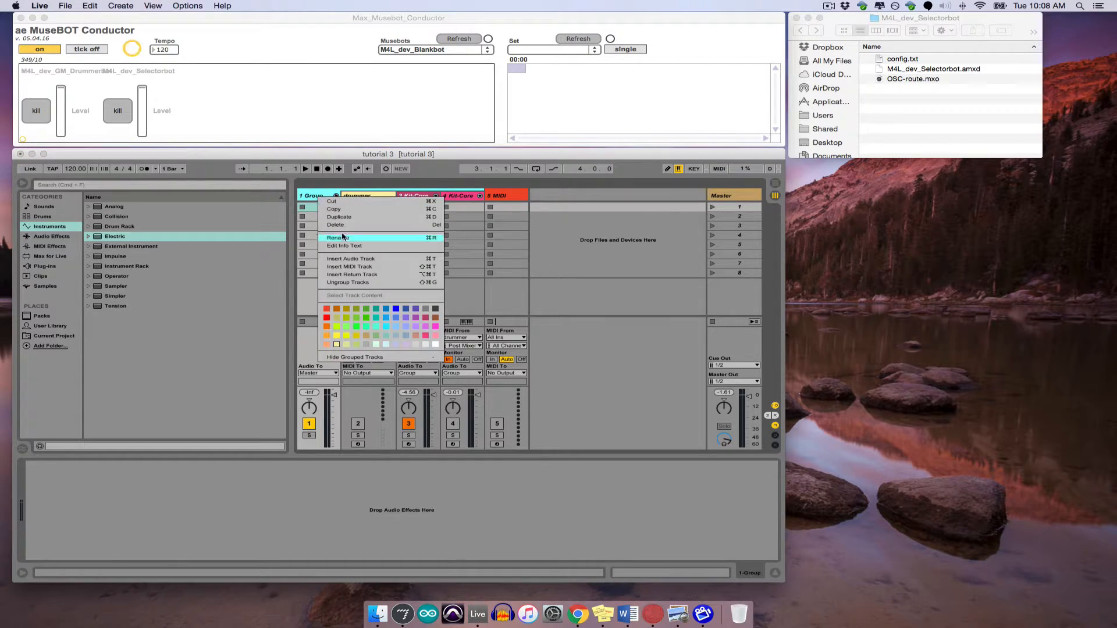
{"action": "left_click", "coordinate": [348, 242]}
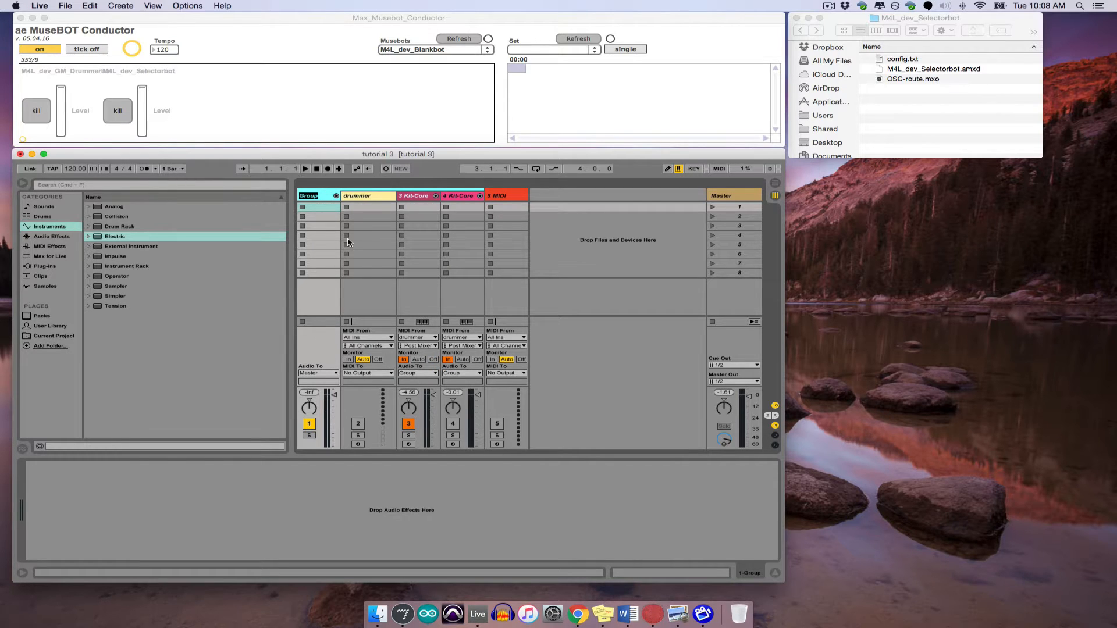
{"action": "type", "text": "DRUMS"}
- Update the ensemble in the Selectorbot and fold the DRUMS group
{"action": "left_click", "coordinate": [502, 196]}
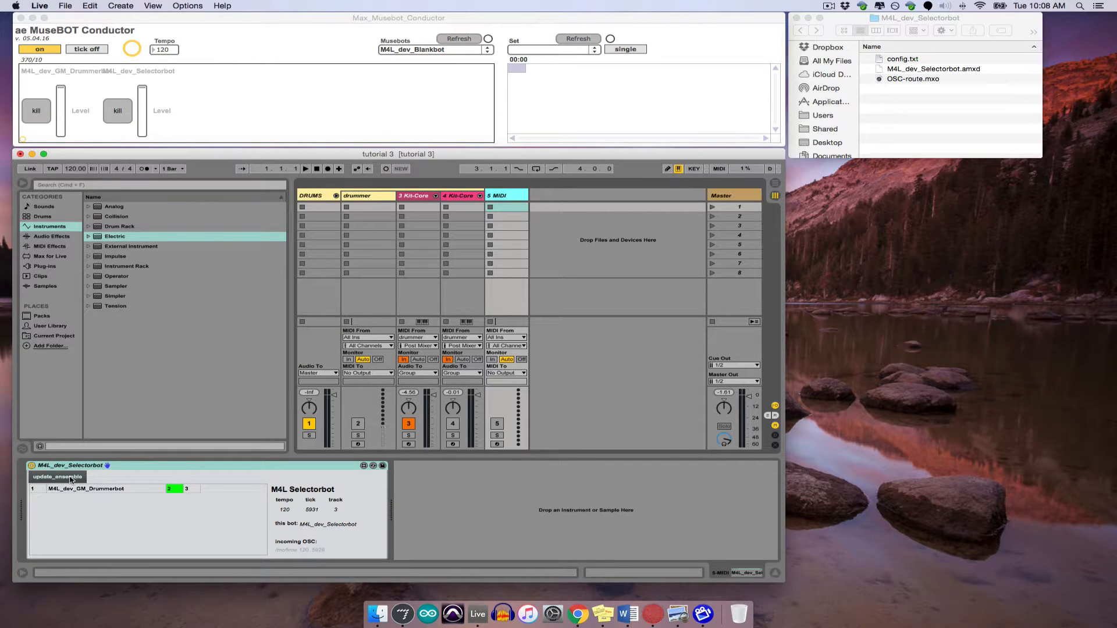
{"action": "left_click", "coordinate": [70, 480]}
{"action": "left_click", "coordinate": [336, 196]}
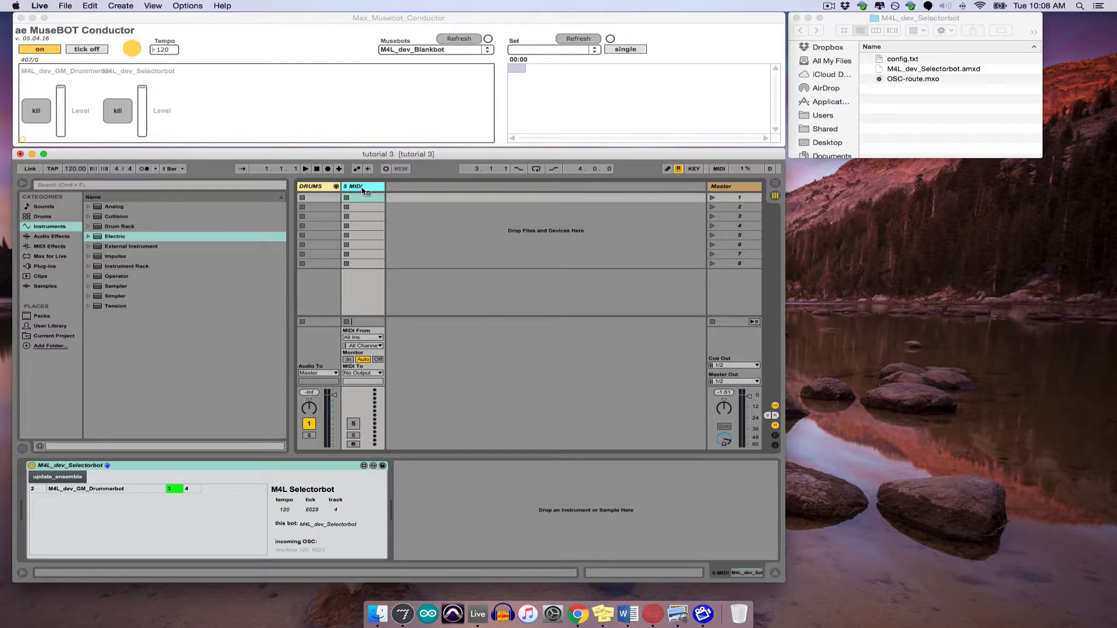
- Rename the Selectorbot's track as Selector and hide the browser
{"action": "right_click", "coordinate": [362, 189]}
{"action": "left_click", "coordinate": [379, 231]}
{"action": "type", "text": "Selector"}
{"action": "left_click", "coordinate": [410, 227]}
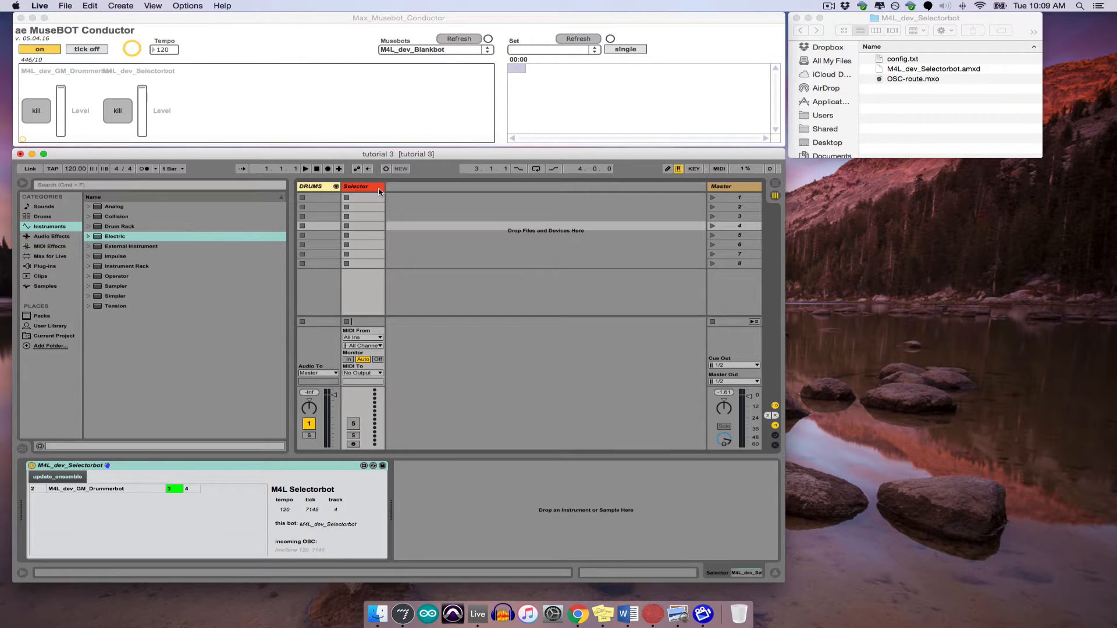
{"action": "left_click", "coordinate": [23, 185]}
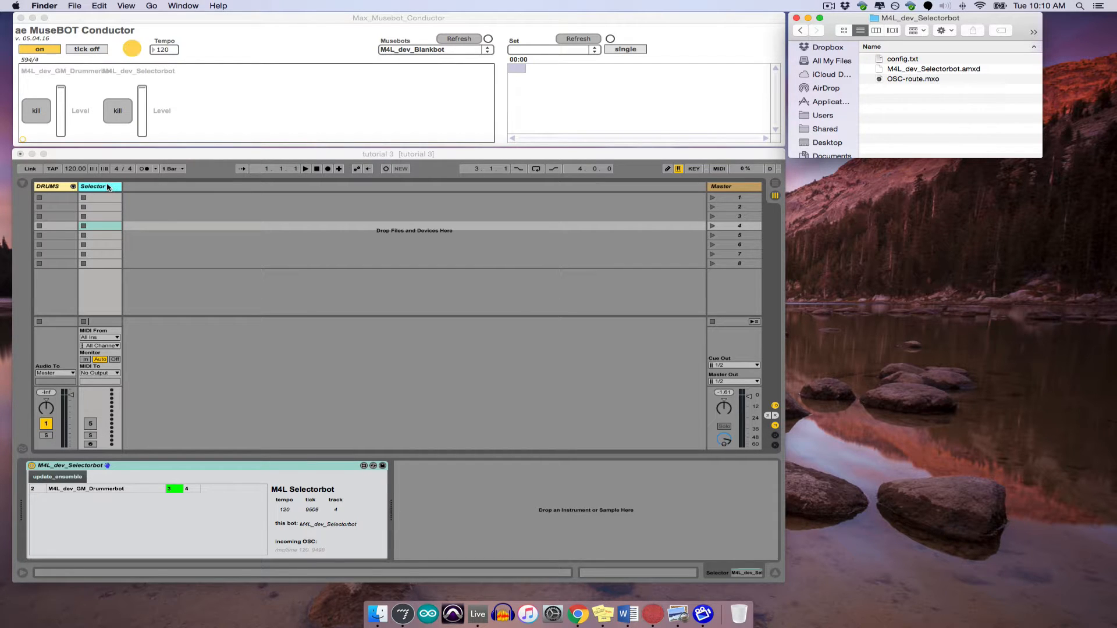
- Load M4L_dev_Melodybot.amxd from the M4L_dev_Melodybot folder onto a new MIDI track after the Selector track
{"action": "left_click", "coordinate": [801, 30]}
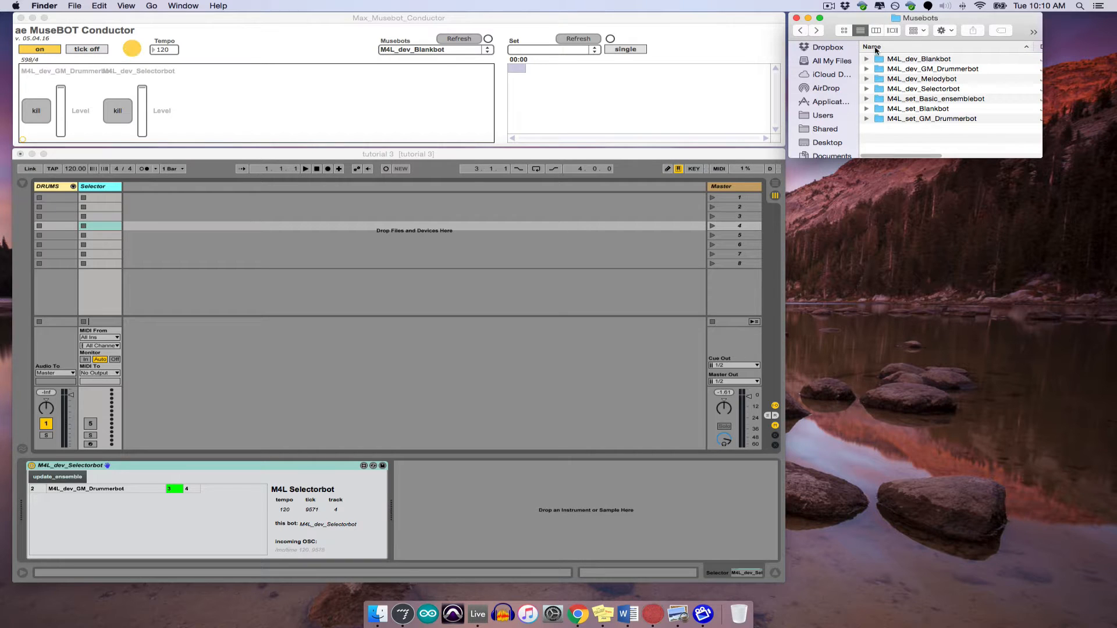
{"action": "double_click", "coordinate": [918, 79]}
{"action": "left_click_drag", "start_coordinate": [918, 71], "coordinate": [258, 238]}
{"action": "left_click", "coordinate": [155, 190]}
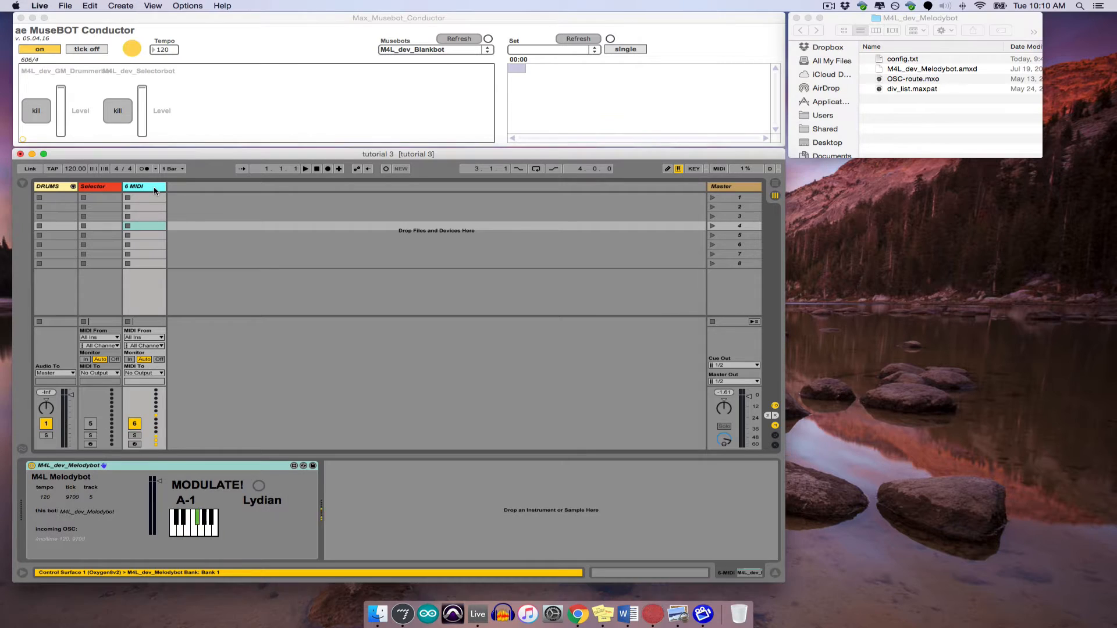
- Rename the Melodybot's MIDI track as melodybot
{"action": "right_click", "coordinate": [155, 190]}
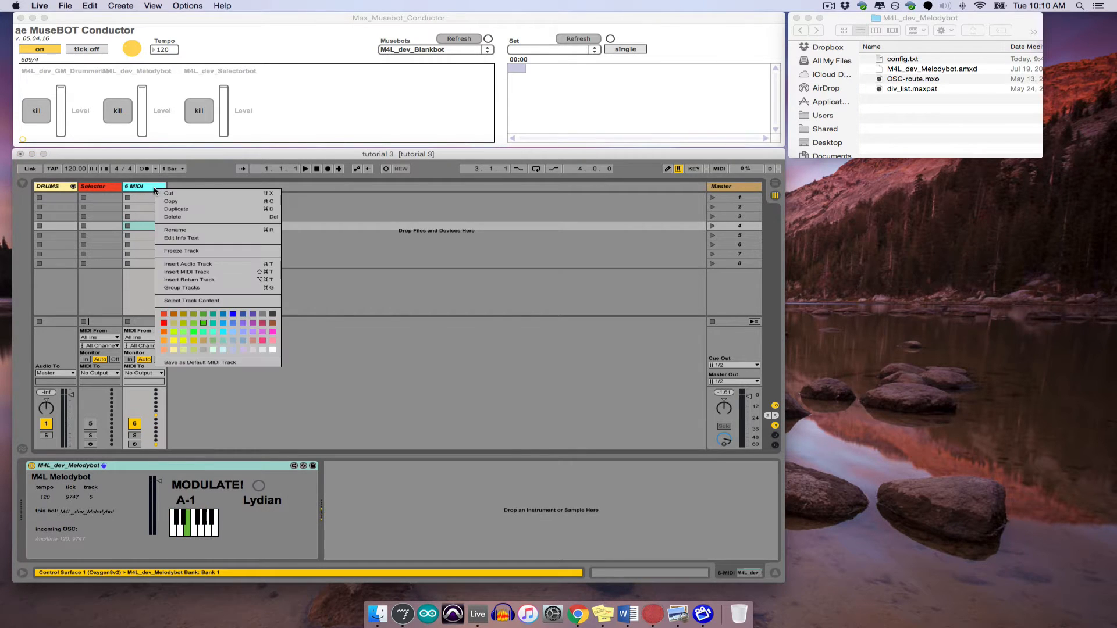
{"action": "left_click", "coordinate": [185, 230]}
{"action": "type", "text": "melodybot"}
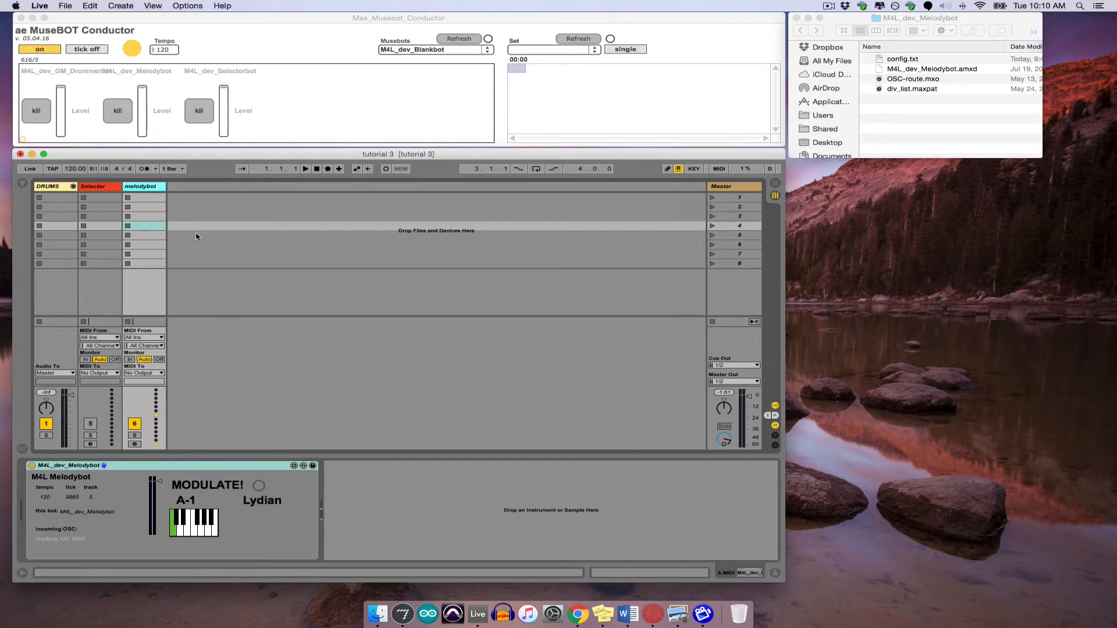
{"action": "key", "text": "Return"}
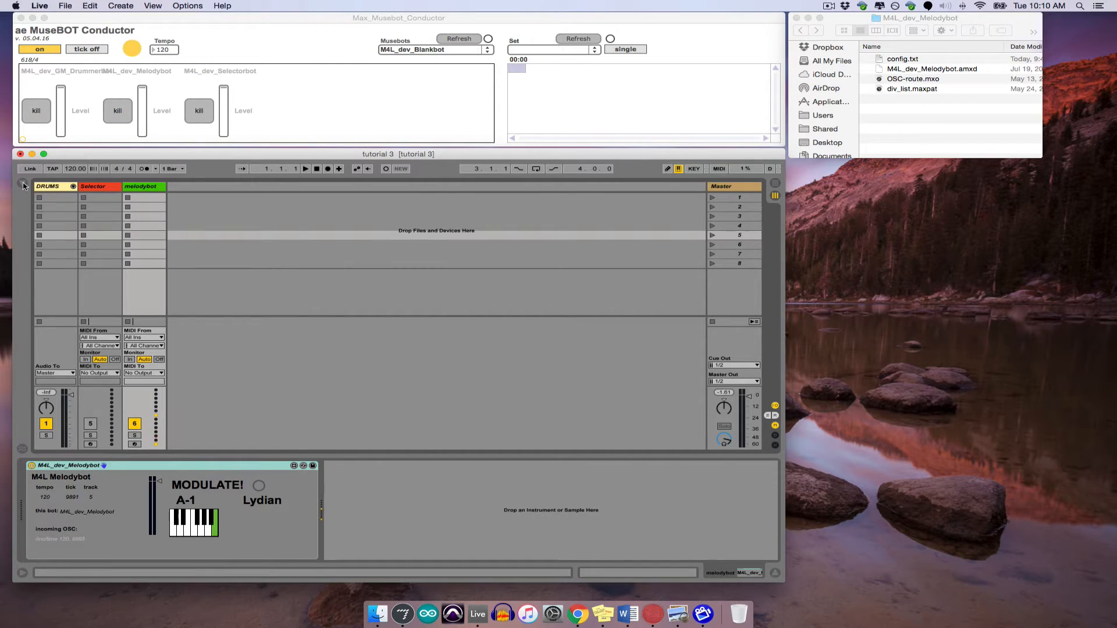
- Load the Electric presets Organ1 Soft.adv and MkI4 Simple Piano.adv onto two new MIDI tracks after the melodybot track
{"action": "left_click", "coordinate": [27, 184]}
{"action": "left_click_drag", "start_coordinate": [138, 416], "coordinate": [458, 220]}
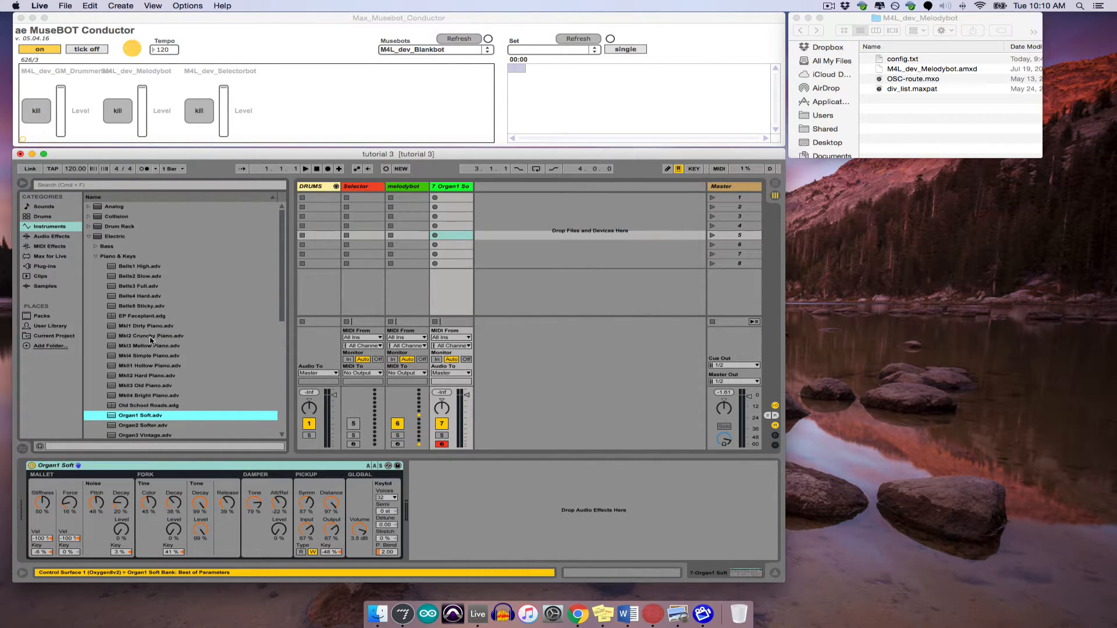
{"action": "left_click_drag", "start_coordinate": [151, 357], "coordinate": [491, 210]}
- Set the MIDI input of both the Organ1 Soft and MkI4 Simple Piano tracks to melodybot
{"action": "left_click", "coordinate": [463, 338]}
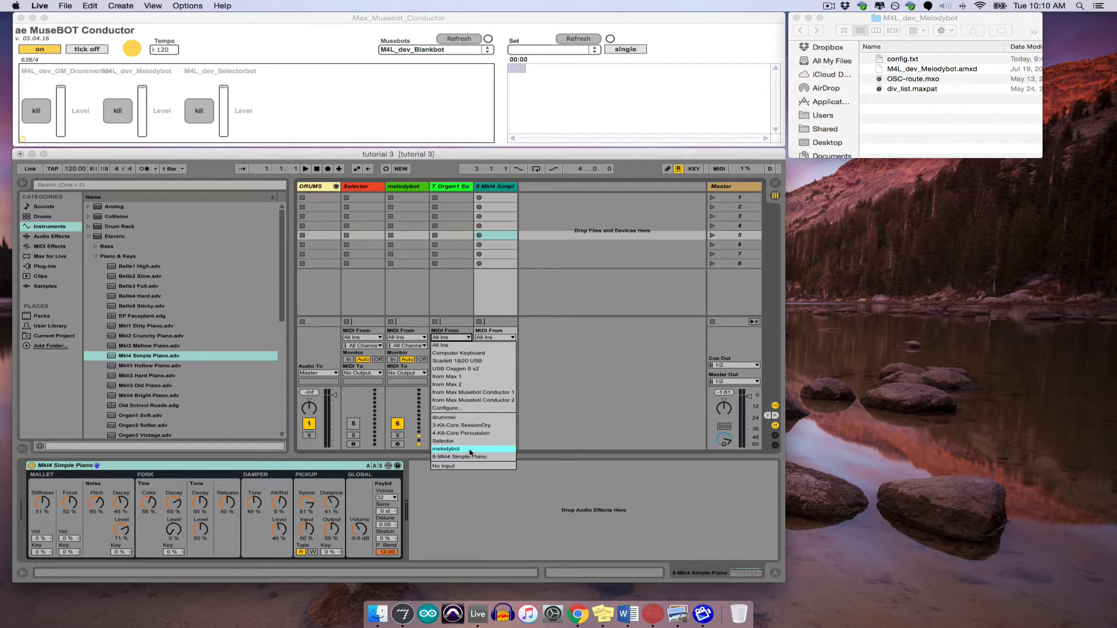
{"action": "left_click", "coordinate": [468, 449]}
{"action": "left_click", "coordinate": [486, 338]}
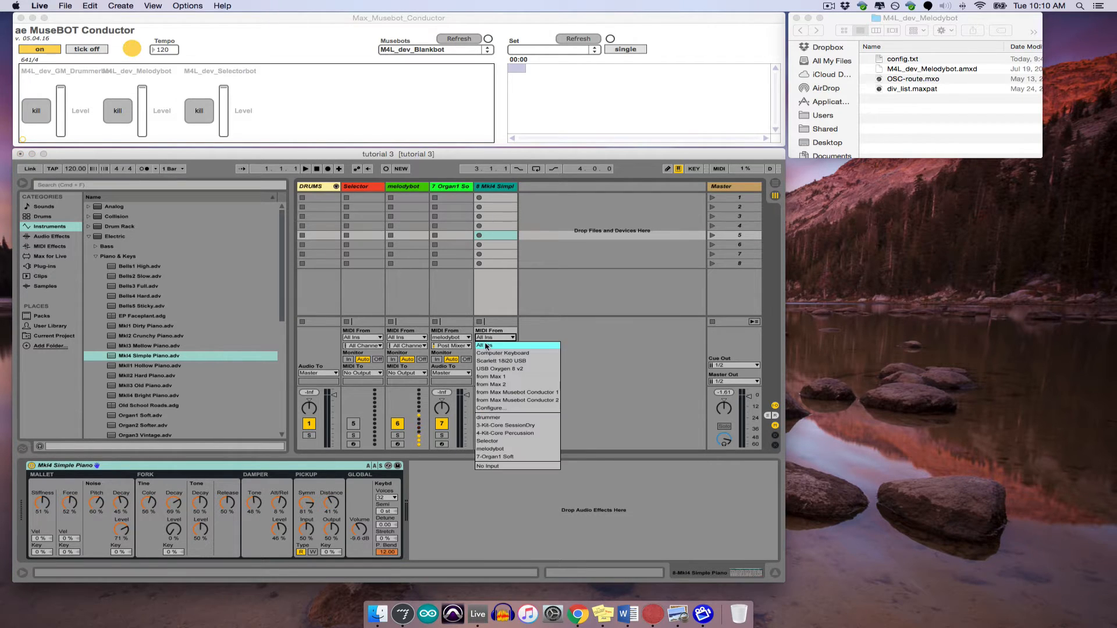
{"action": "left_click", "coordinate": [489, 449]}
- Set the organ and piano tracks' monitoring to In with the piano track disarmed, and turn off the Musebot Conductor
{"action": "left_click", "coordinate": [437, 360]}
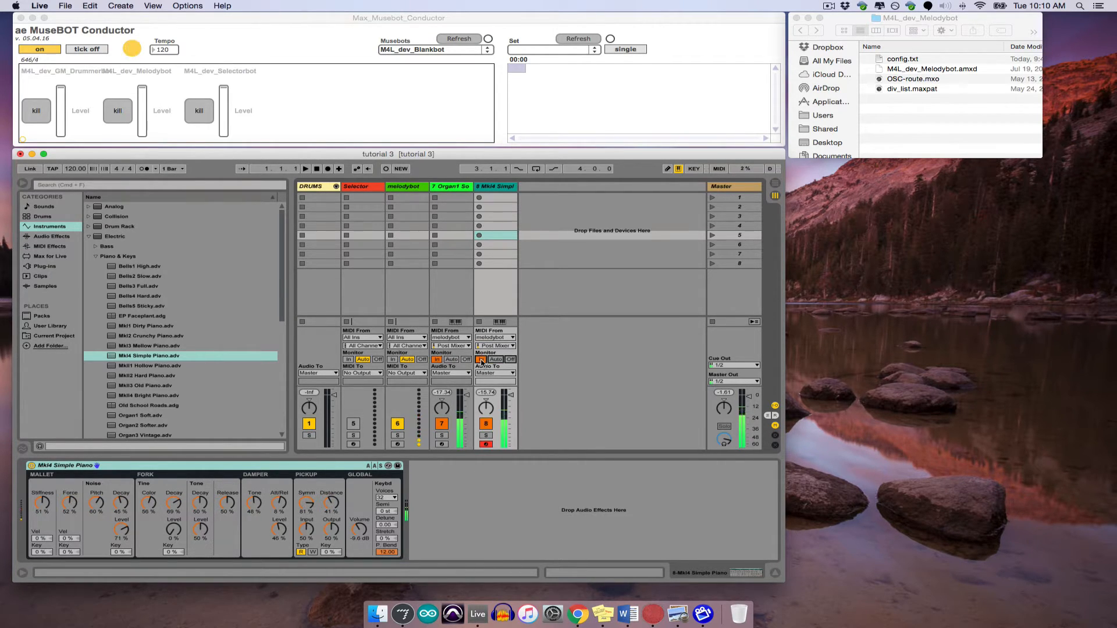
{"action": "left_click", "coordinate": [478, 360]}
{"action": "left_click", "coordinate": [486, 445]}
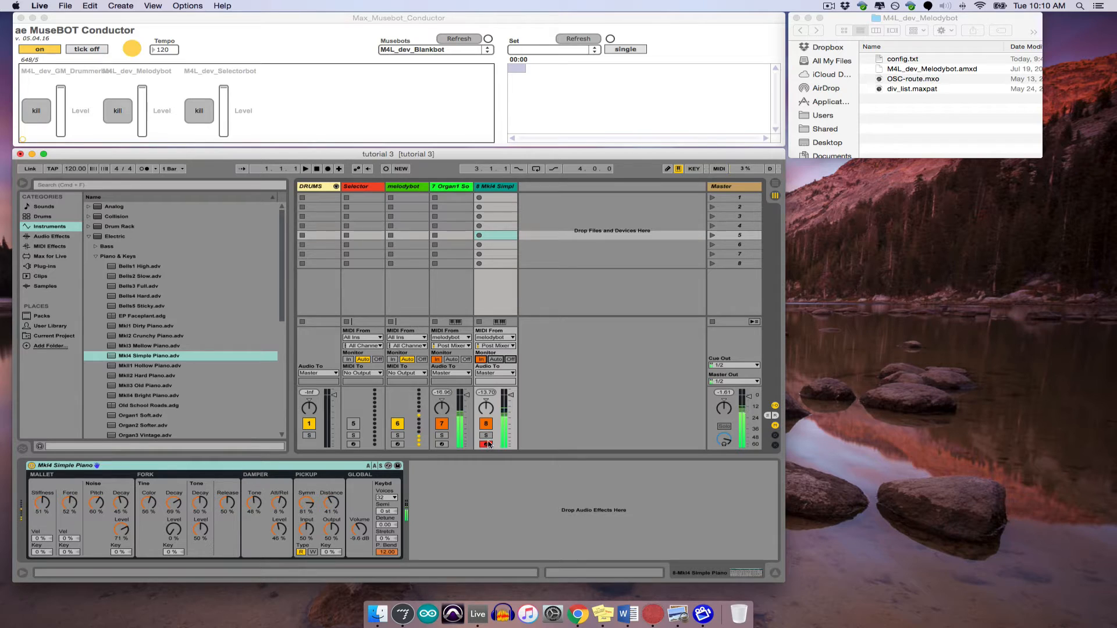
{"action": "left_click", "coordinate": [51, 49]}
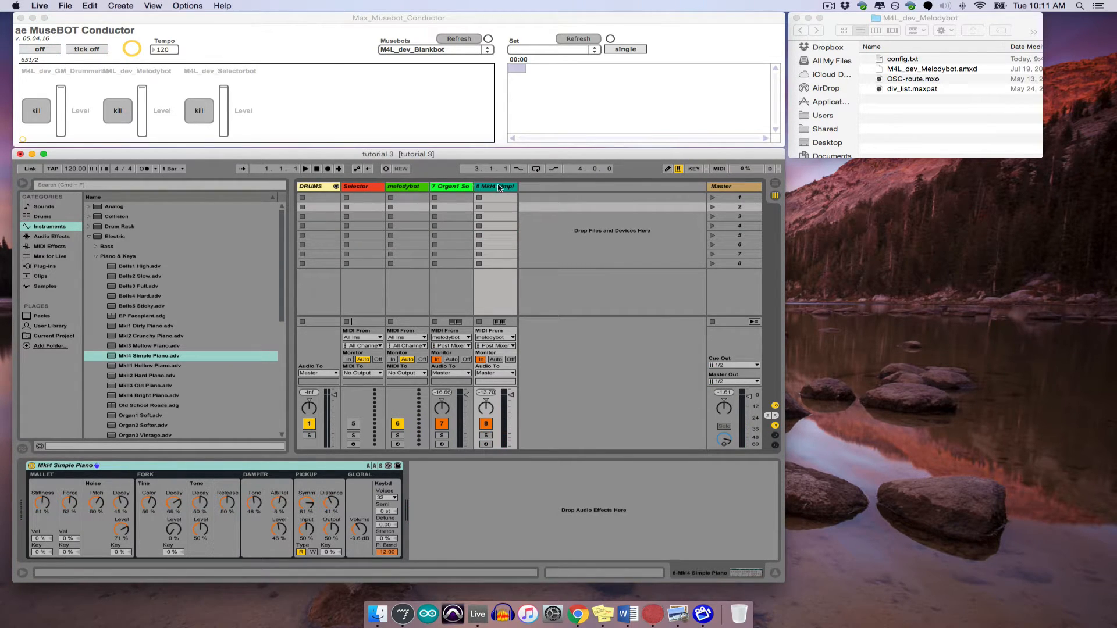
- Move the Selector track to the end, after the MkI4 Simple Piano track, and update the ensemble in the Selectorbot
{"action": "left_click", "coordinate": [499, 188]}
{"action": "left_click", "coordinate": [405, 188], "text": "shift"}
{"action": "left_click_drag", "start_coordinate": [406, 188], "coordinate": [347, 189]}
{"action": "left_click", "coordinate": [492, 188]}
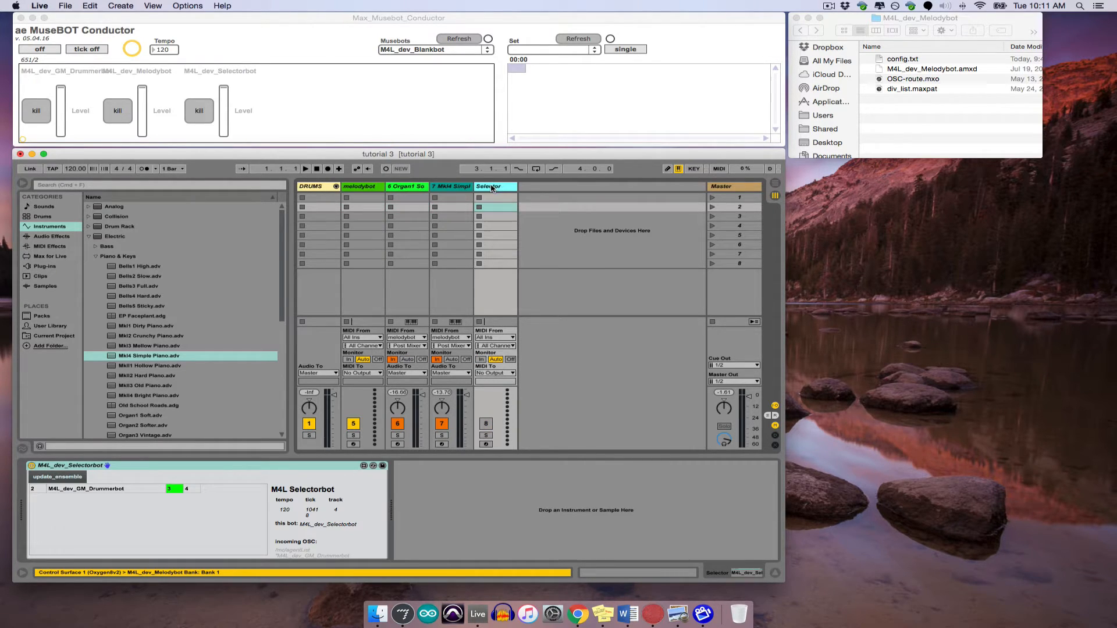
{"action": "left_click", "coordinate": [57, 478]}
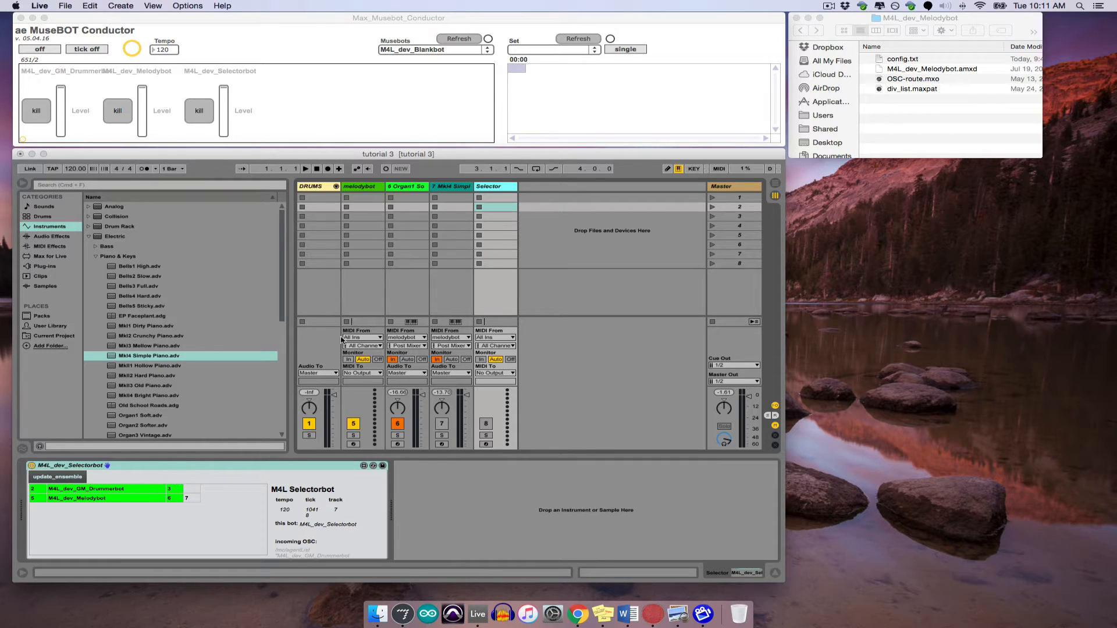
- Group the melodybot track with the Organ1 Soft and MkI4 Simple Piano tracks, and hide the browser
{"action": "left_click", "coordinate": [366, 188]}
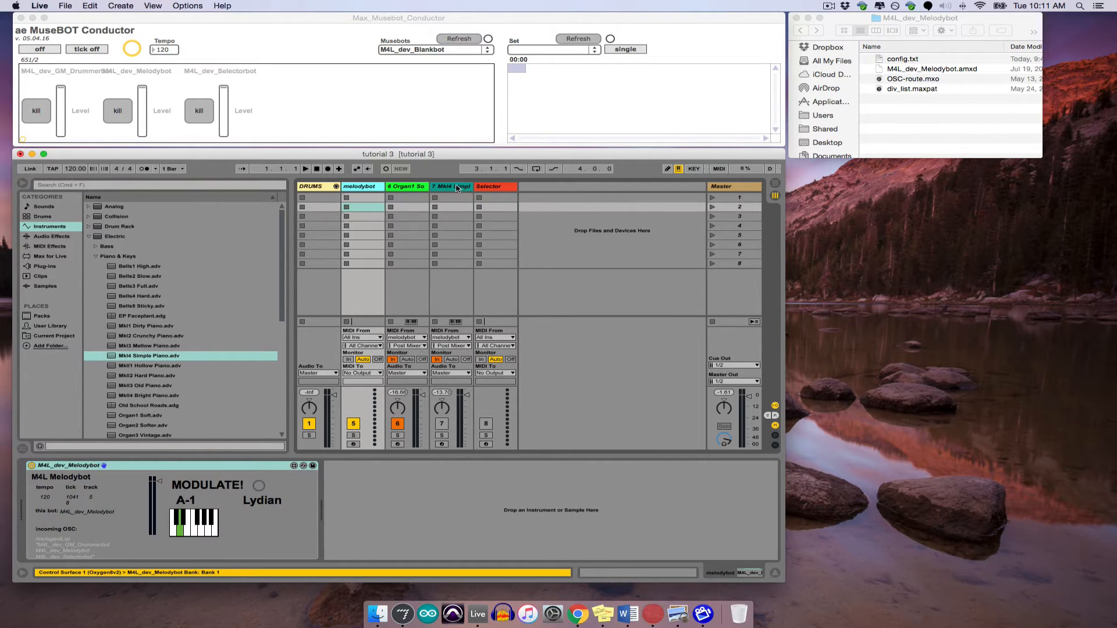
{"action": "left_click", "coordinate": [457, 188]}
{"action": "right_click", "coordinate": [459, 187]}
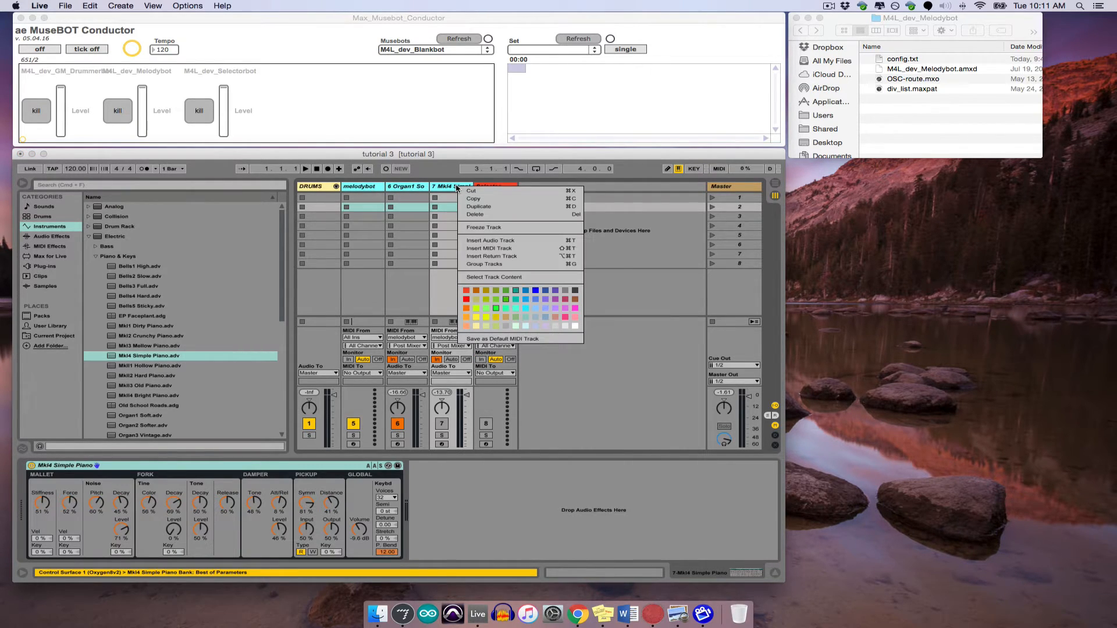
{"action": "left_click", "coordinate": [494, 265]}
{"action": "left_click", "coordinate": [23, 183]}
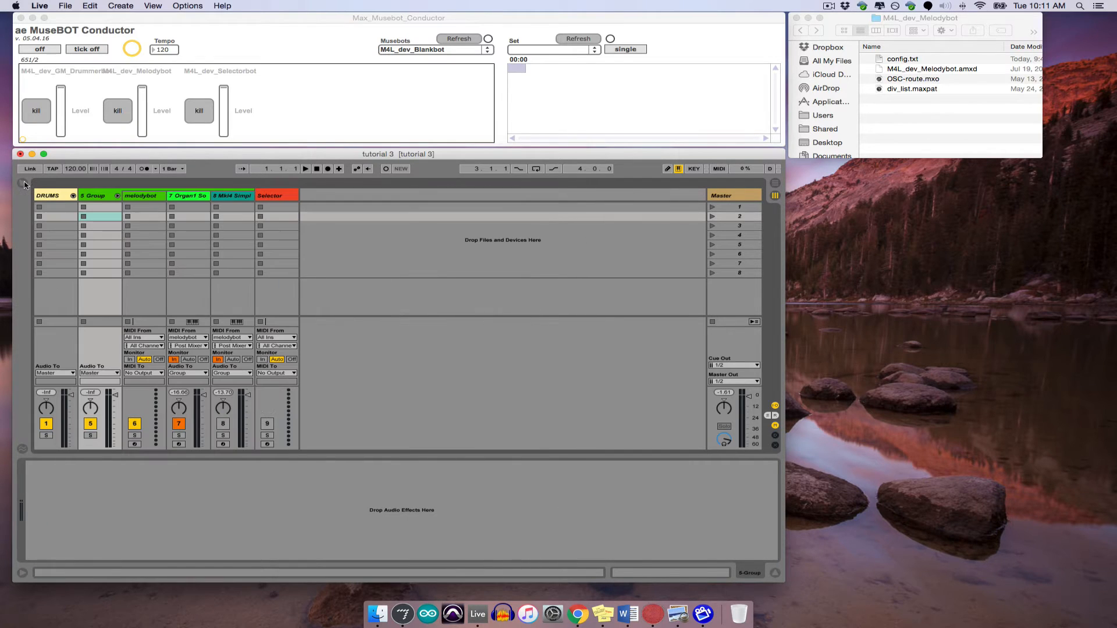
- Update the Selectorbot's ensemble for the new track grouping and turn the Musebot Conductor back on
{"action": "left_click", "coordinate": [276, 199]}
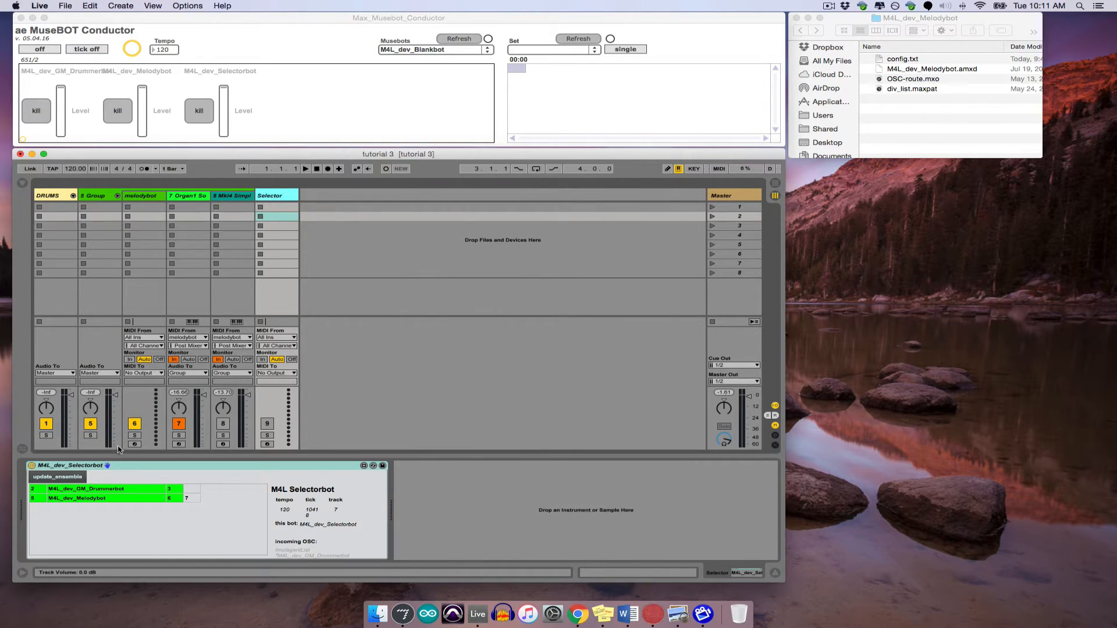
{"action": "left_click", "coordinate": [78, 478]}
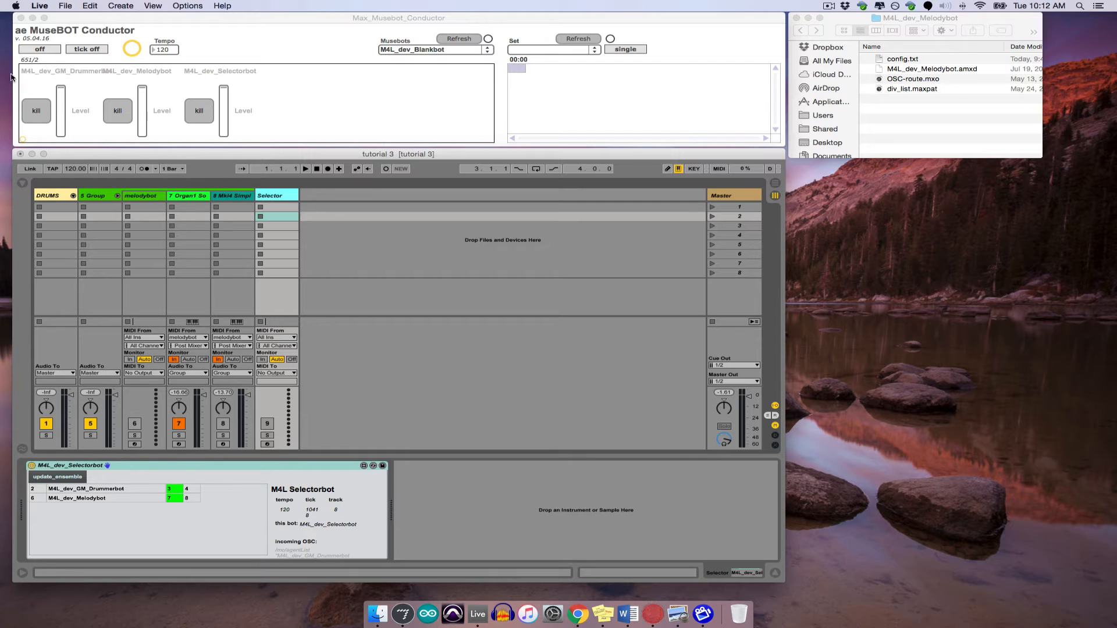
{"action": "left_click", "coordinate": [53, 55]}
{"action": "left_click", "coordinate": [51, 49]}
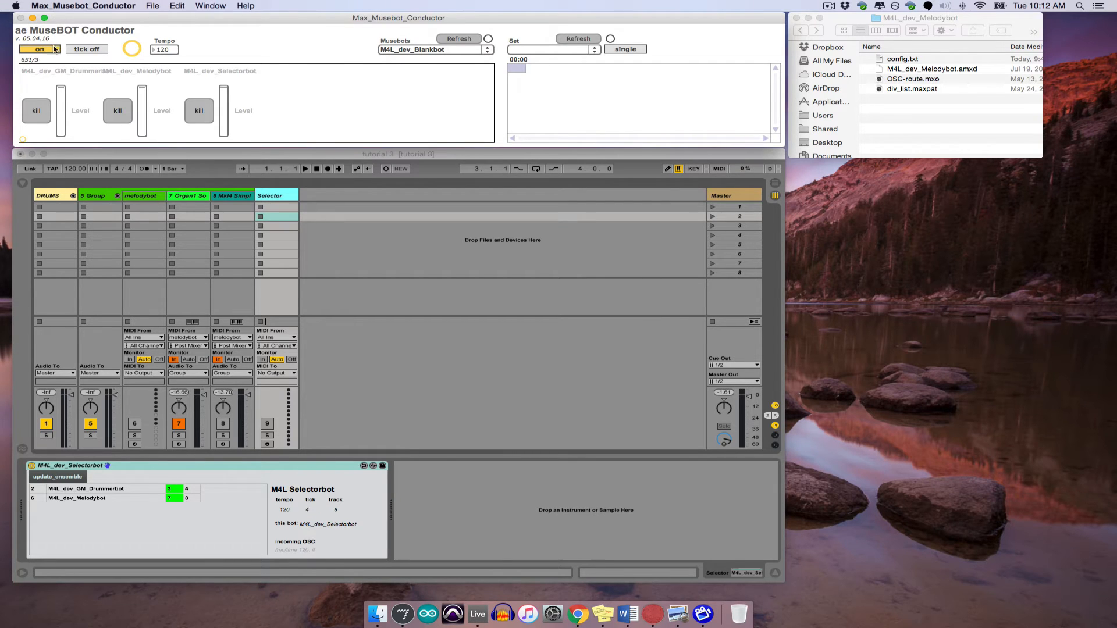
- Toggle the Drummerbot and Melodybot on and off in the Selectorbot, ending with only the Melodybot on
{"action": "left_click", "coordinate": [76, 489]}
{"action": "left_click", "coordinate": [83, 498]}
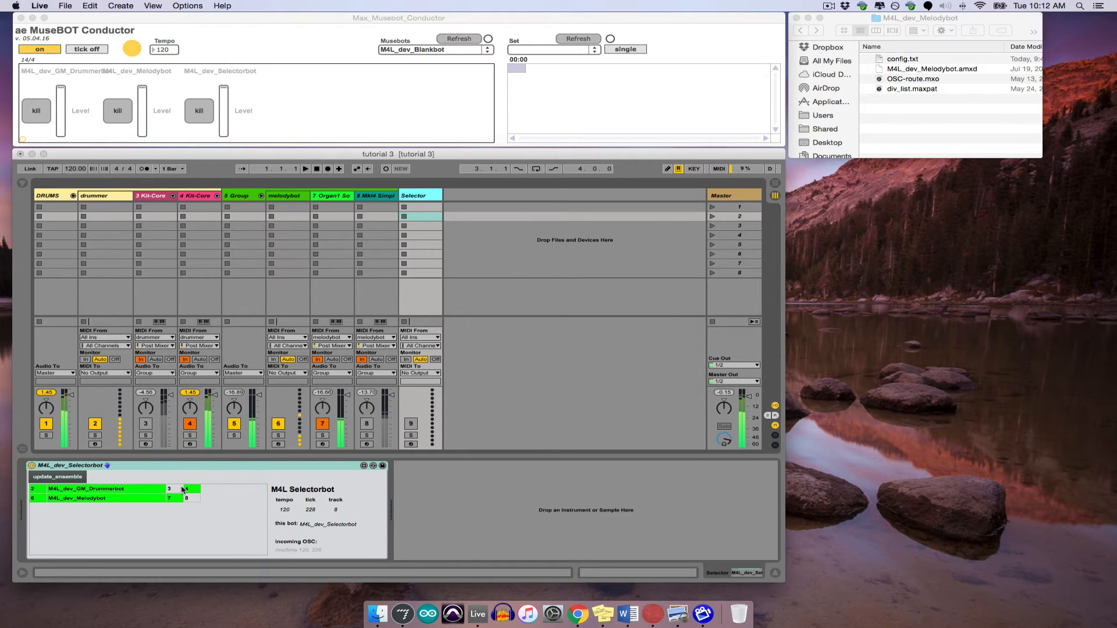
{"action": "left_click", "coordinate": [148, 493]}
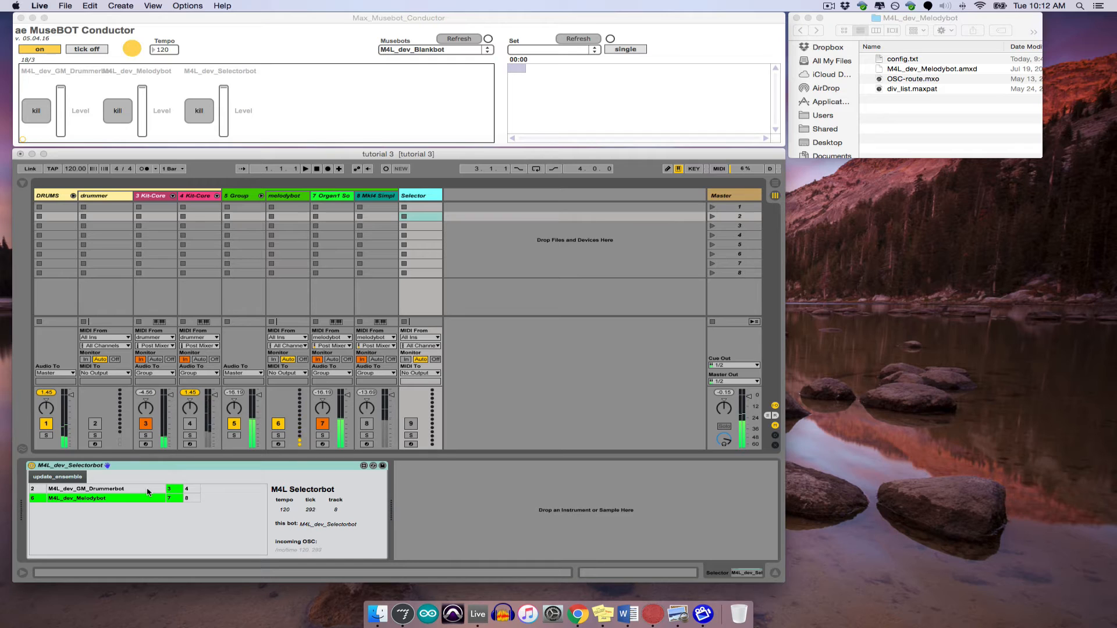
{"action": "left_click", "coordinate": [149, 492]}
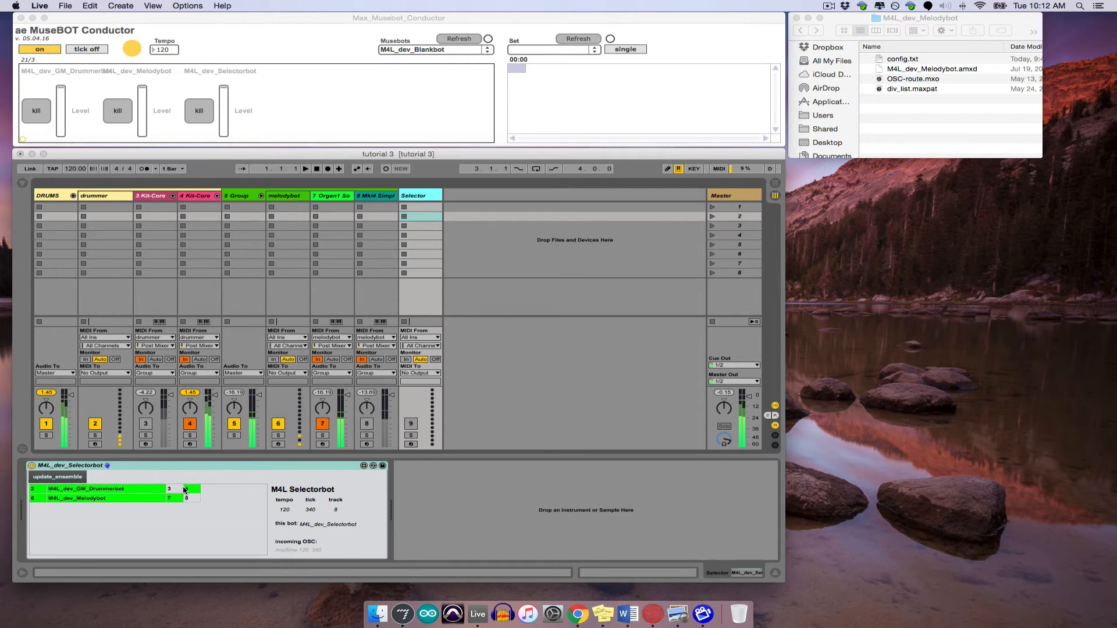
{"action": "left_click", "coordinate": [150, 498]}
{"action": "left_click", "coordinate": [150, 498]}
{"action": "left_click", "coordinate": [150, 492]}
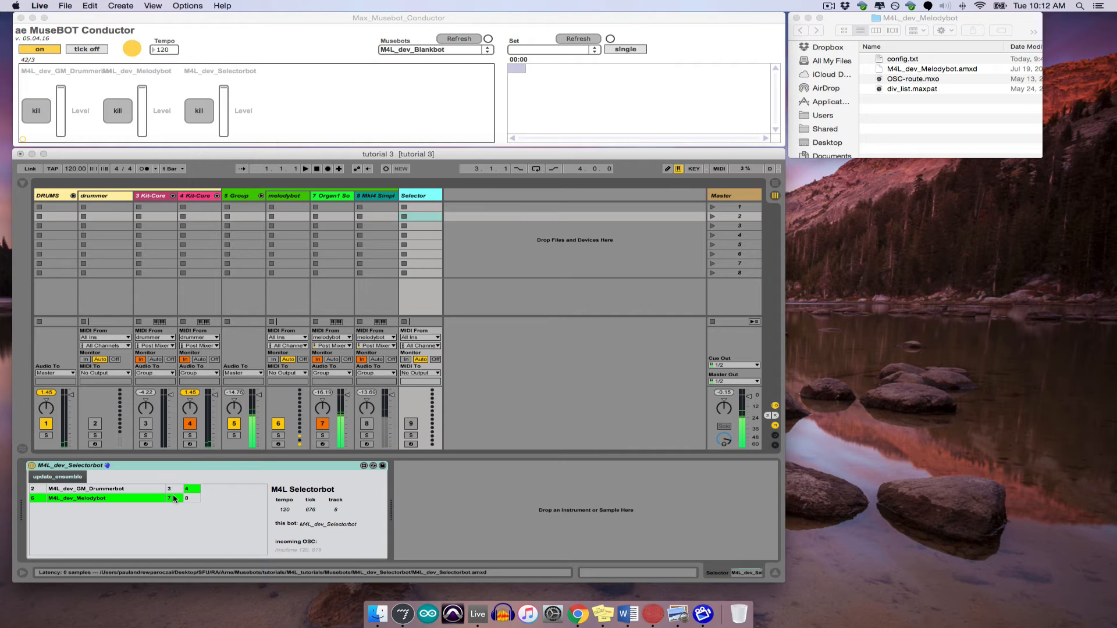
- Replace the Organ1 Soft instrument on track 7 with MkII4 Bright Piano.adv and hide the browser
{"action": "left_click", "coordinate": [22, 182]}
{"action": "left_click_drag", "start_coordinate": [162, 398], "coordinate": [591, 200]}
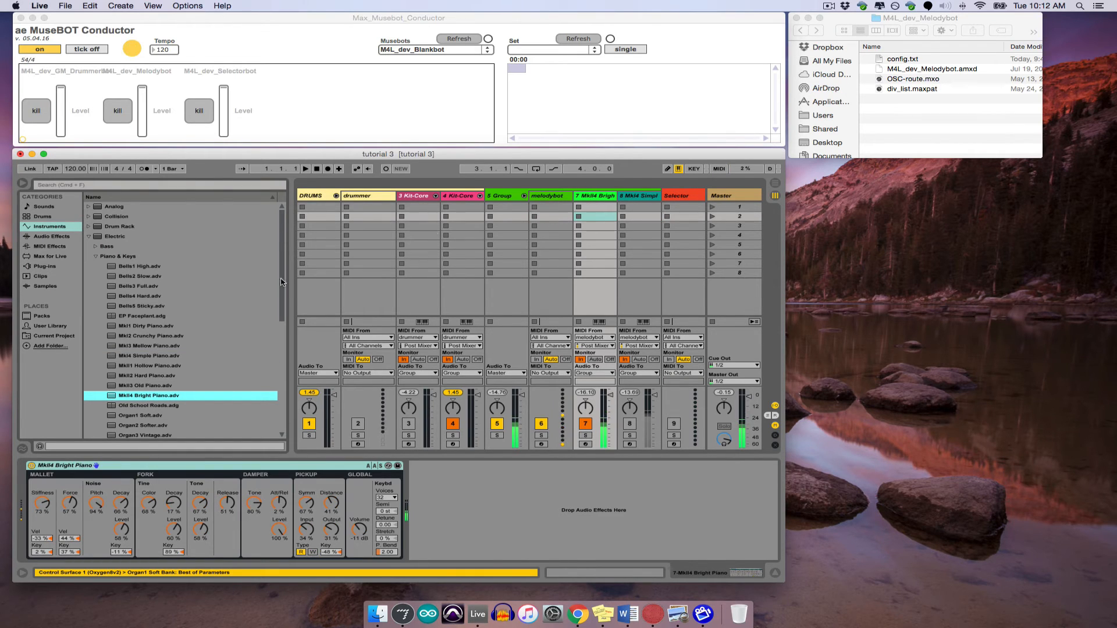
{"action": "left_click", "coordinate": [22, 183]}
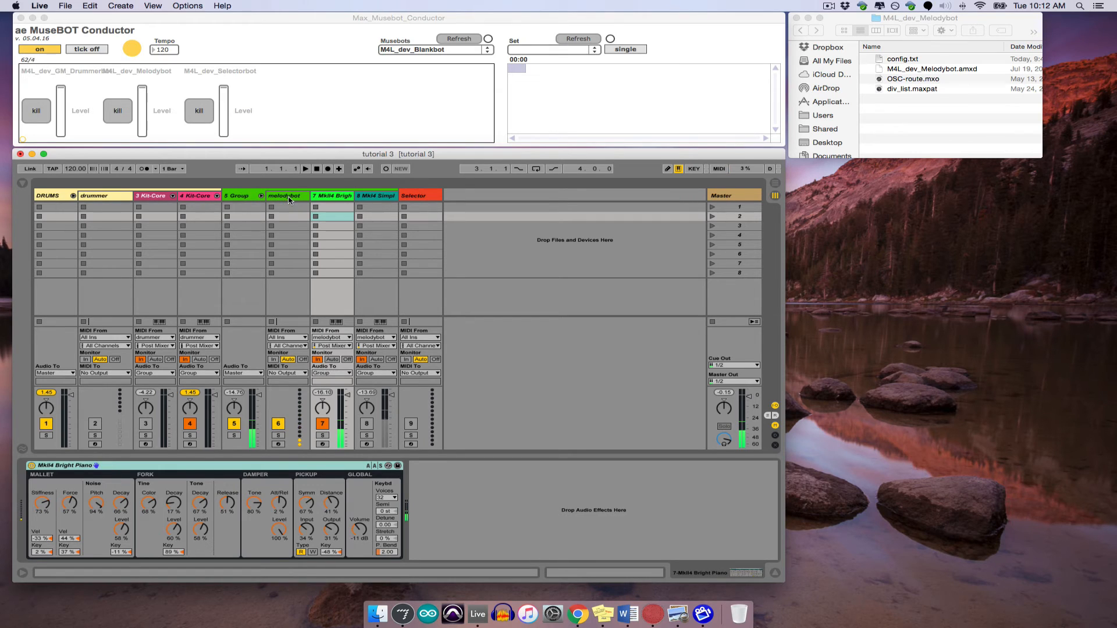
- Show the Selectorbot again, try Melodybot's instrument track 8, and switch the Melodybot off with track 7 selected
{"action": "left_click", "coordinate": [424, 197]}
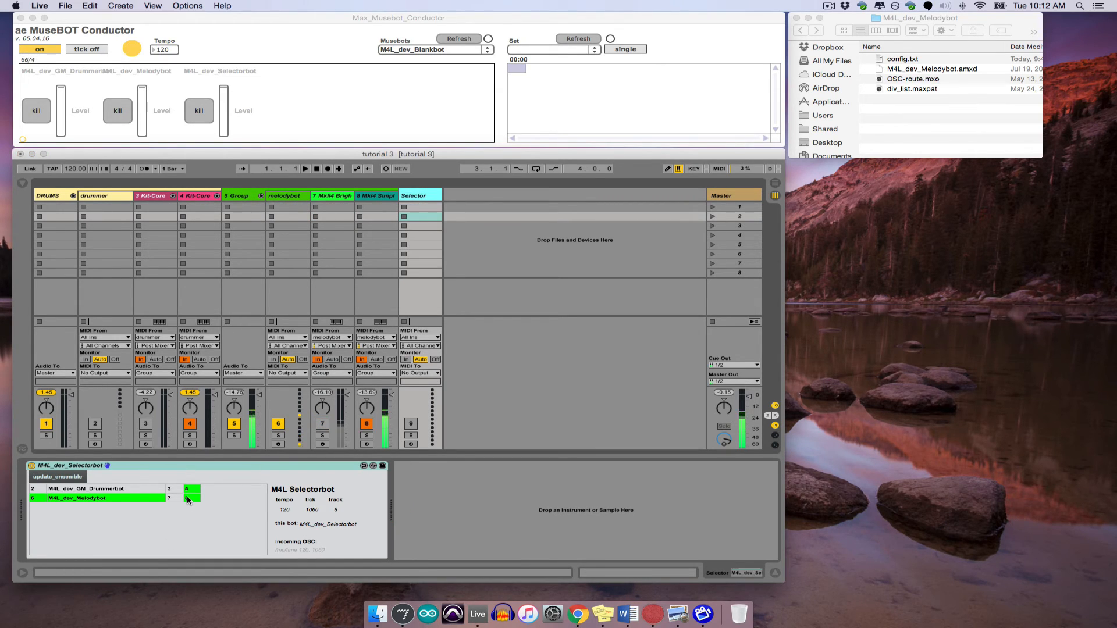
{"action": "left_click", "coordinate": [143, 501]}
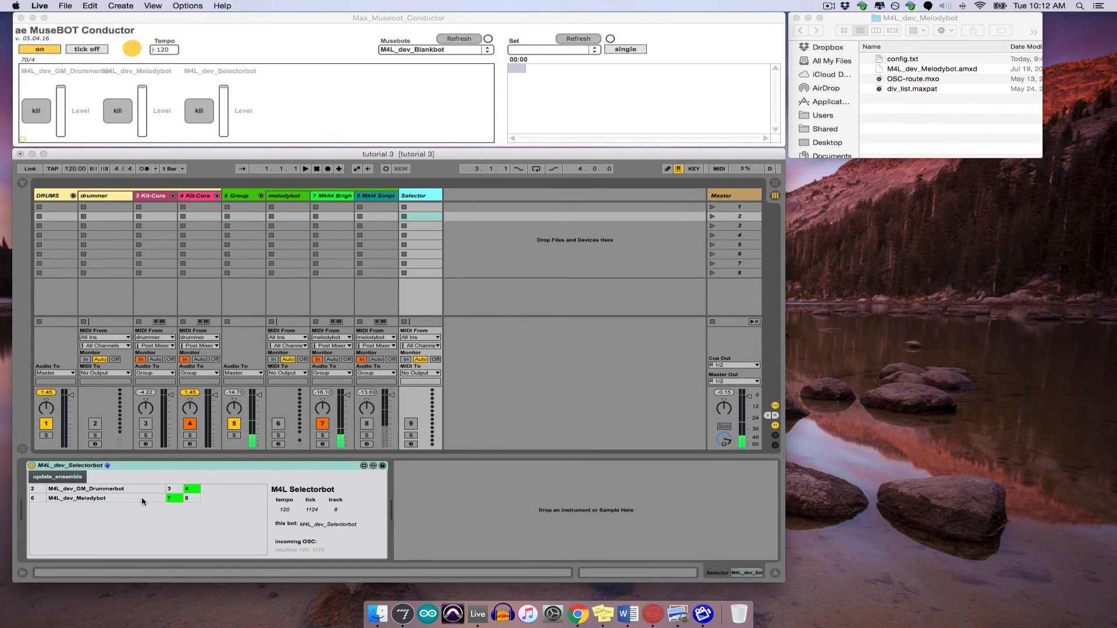